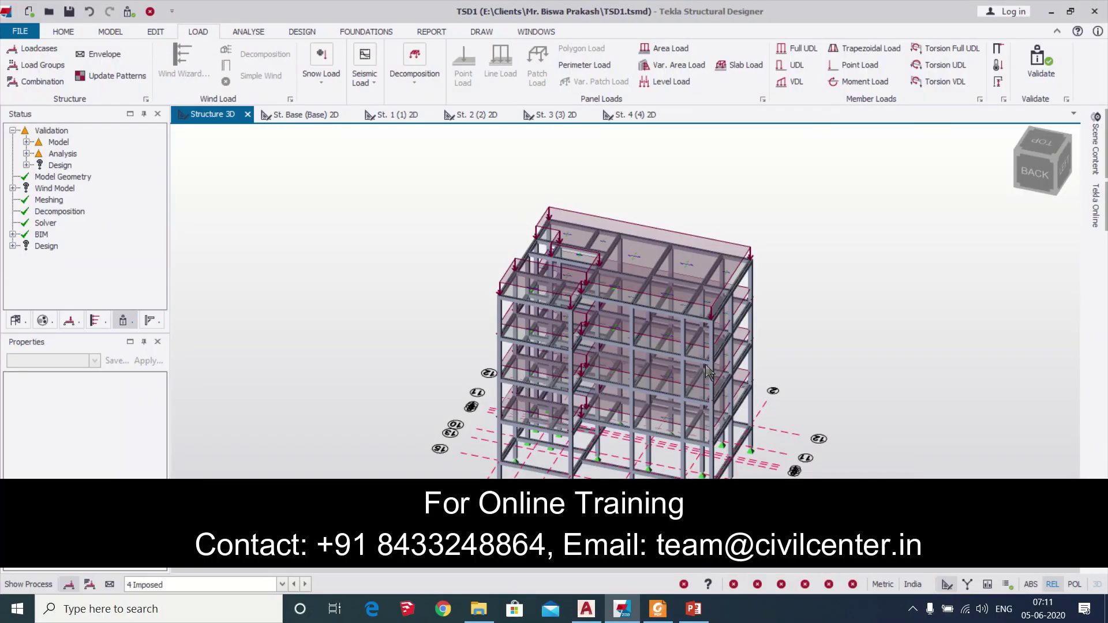
Step: Add a wind wall panel on the back-left face by picking its four corners
scroll(812, 394, down, 3)
shift+middle_drag(813, 394, 727, 402)
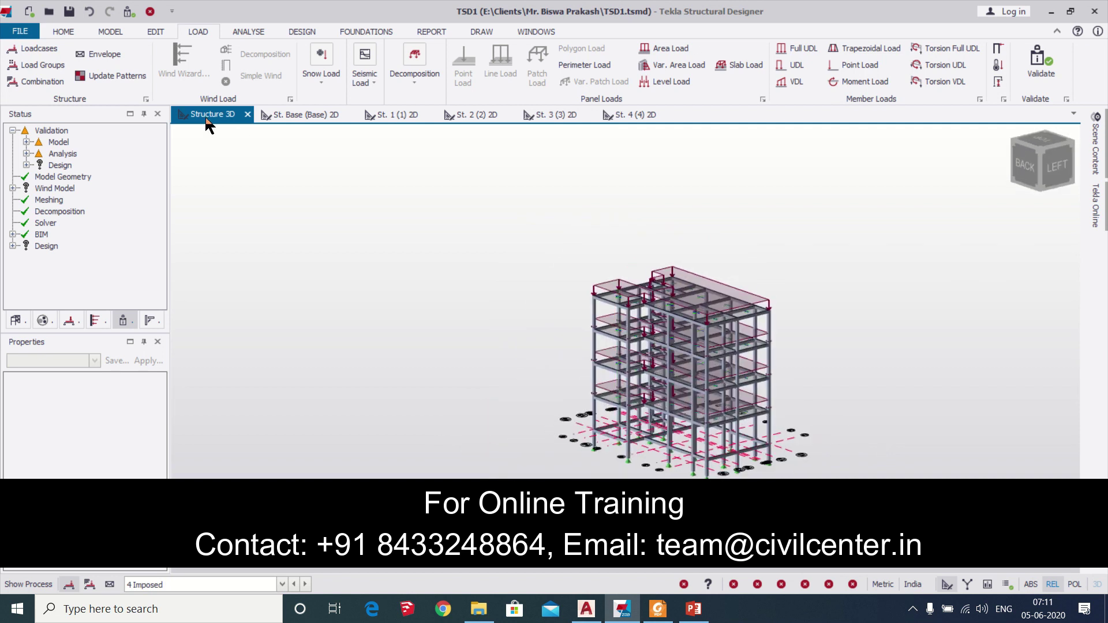
click(117, 27)
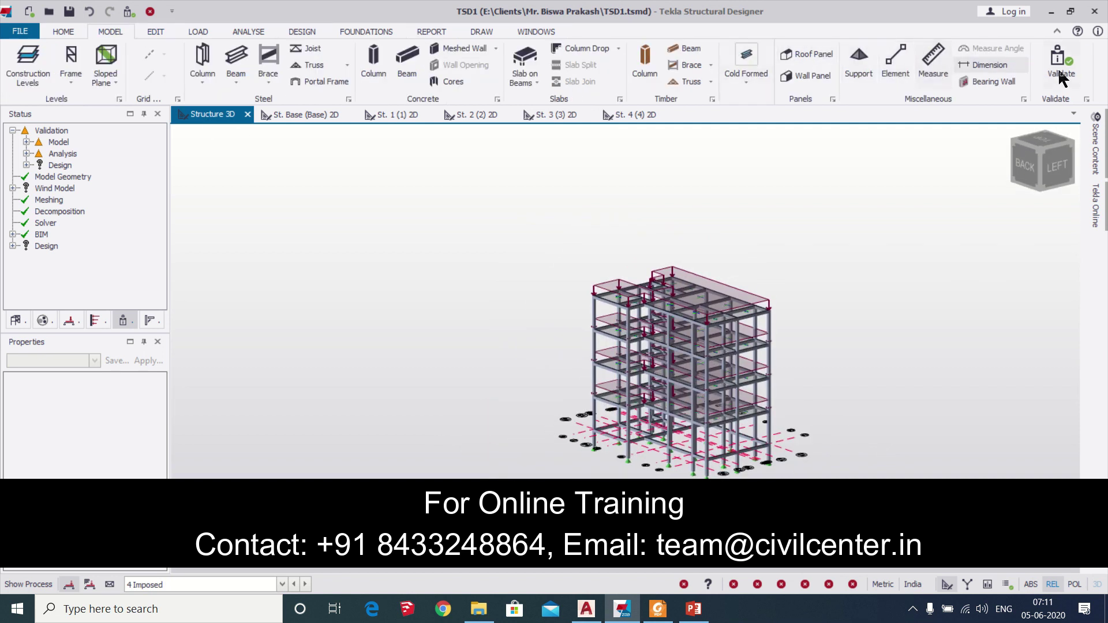
click(809, 75)
scroll(744, 332, up, 5)
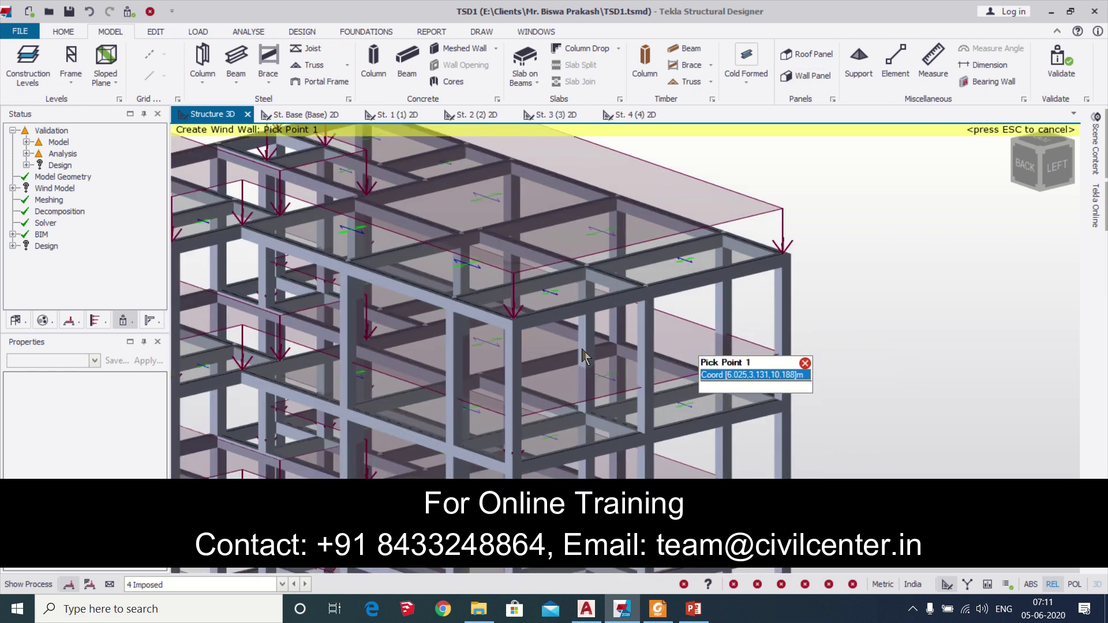
click(515, 317)
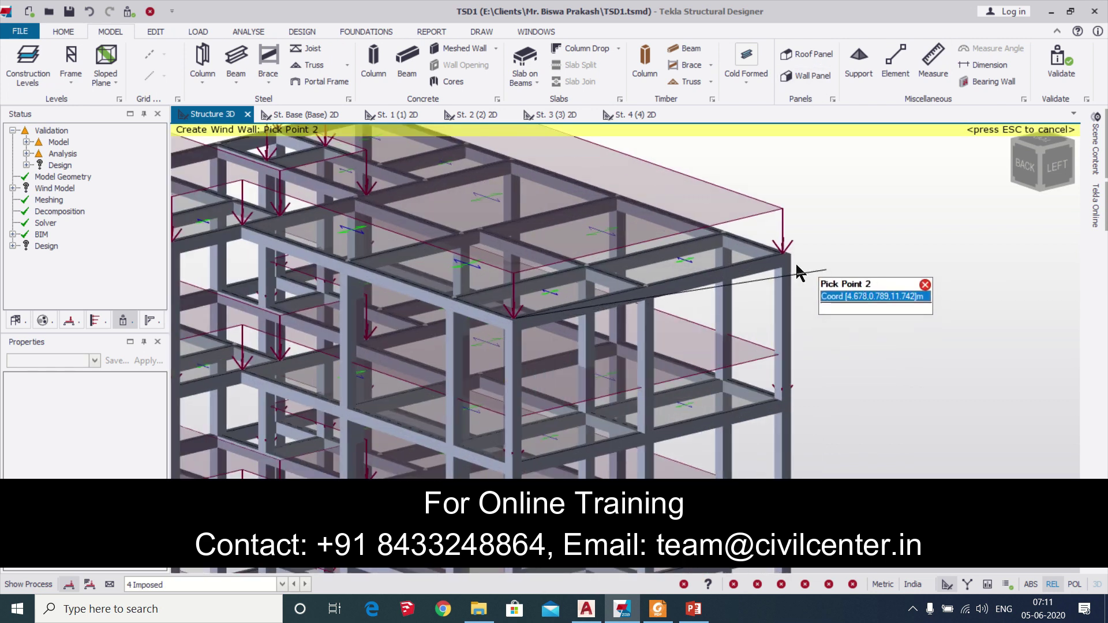
click(796, 271)
scroll(808, 450, down, 4)
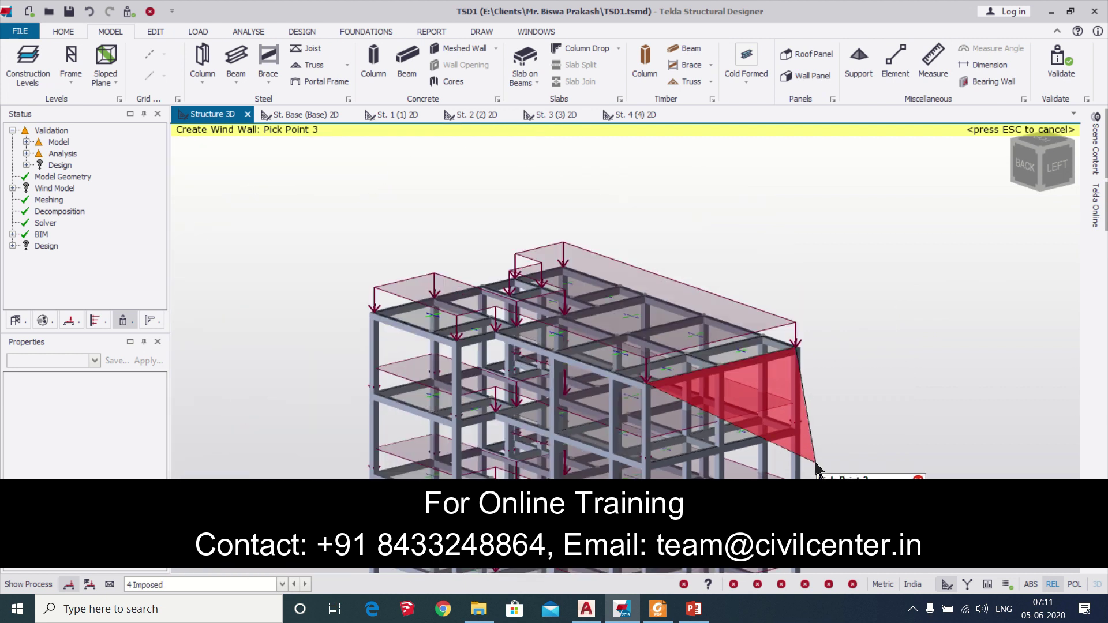
scroll(816, 467, up, 5)
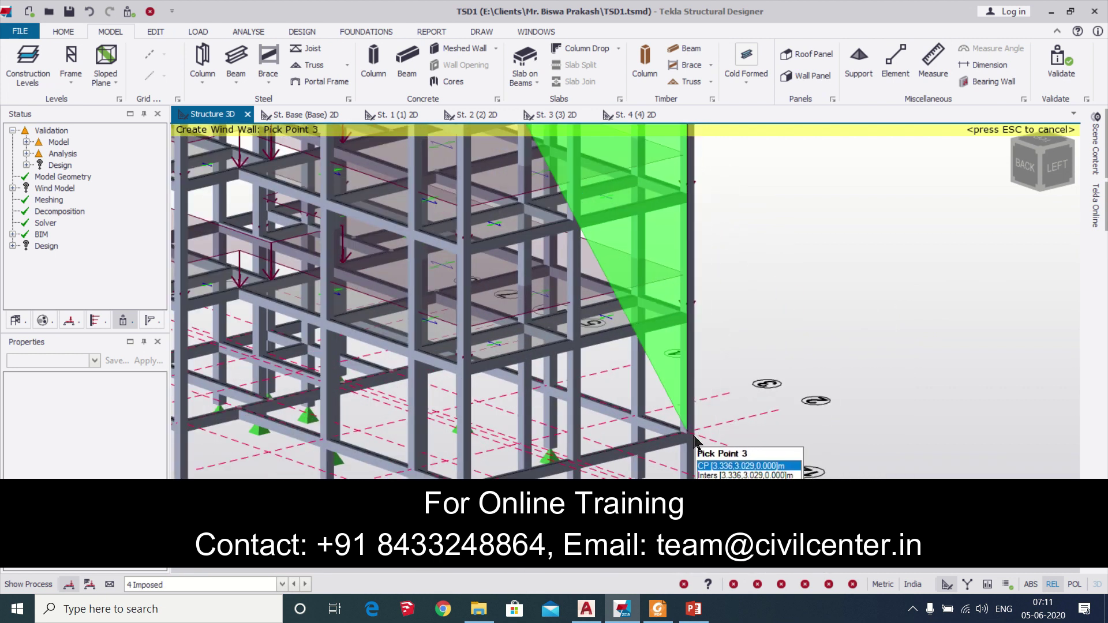
click(695, 441)
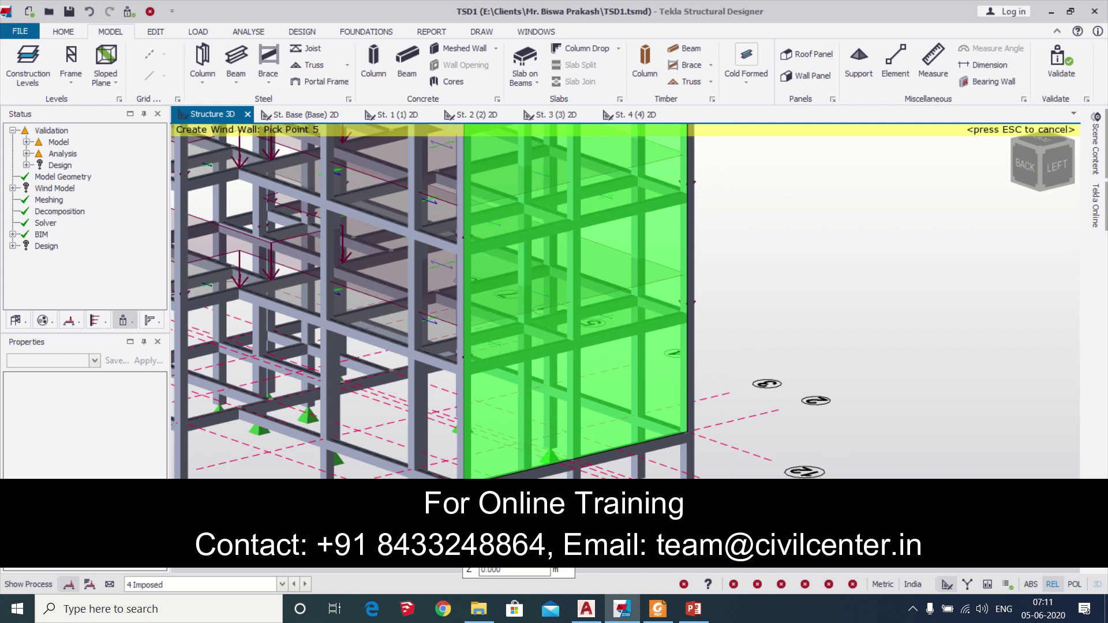
click(815, 348)
scroll(815, 348, down, 3)
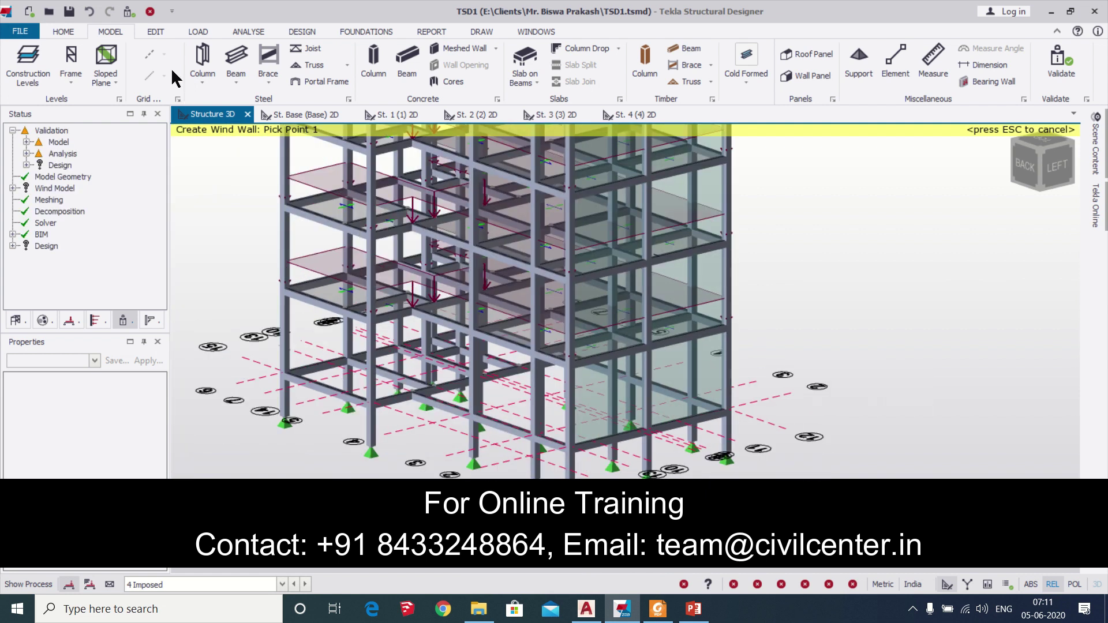
Step: Validate the model and orbit to view the front-left side
click(128, 12)
scroll(439, 320, down, 3)
middle_drag(442, 335, 233, 373)
scroll(503, 300, up, 3)
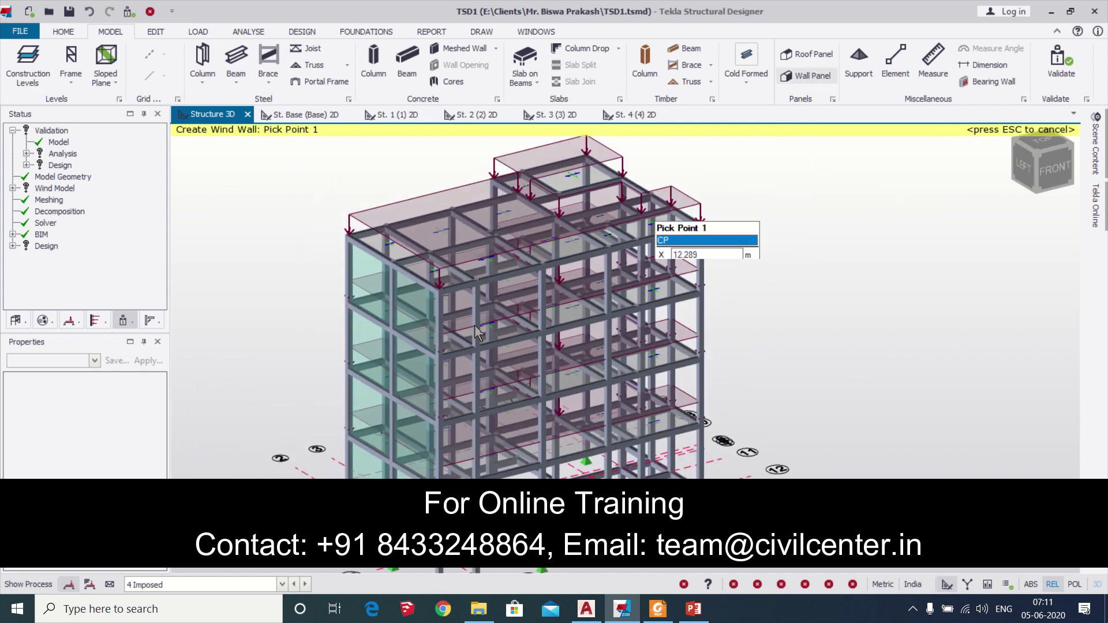
Step: Create the front-face wind wall from the roof corners down to the base
scroll(442, 295, up, 2)
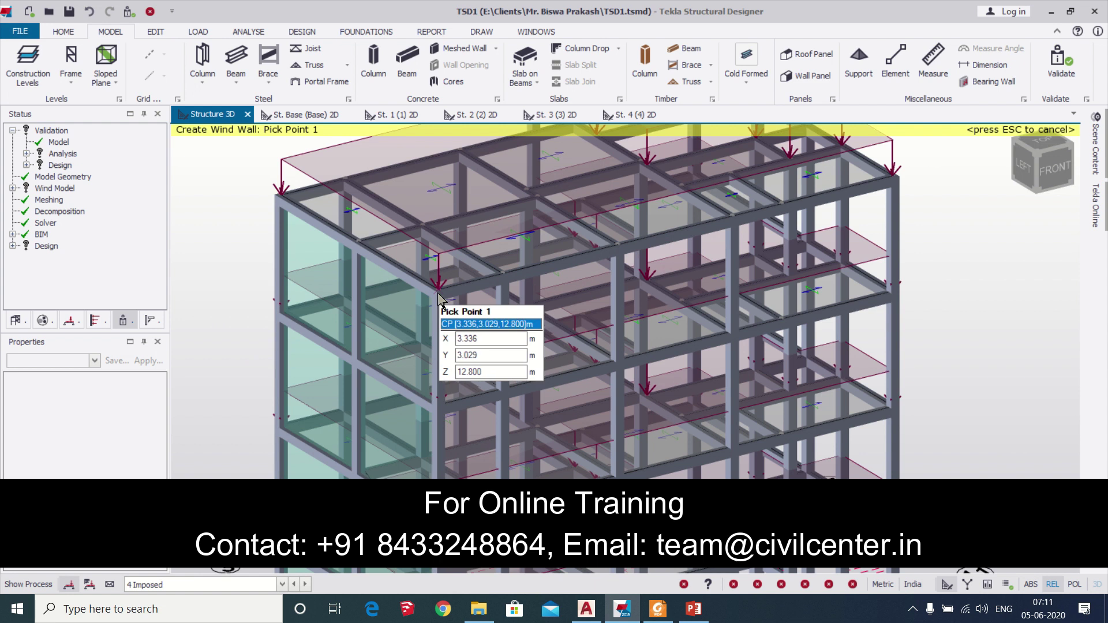
click(438, 296)
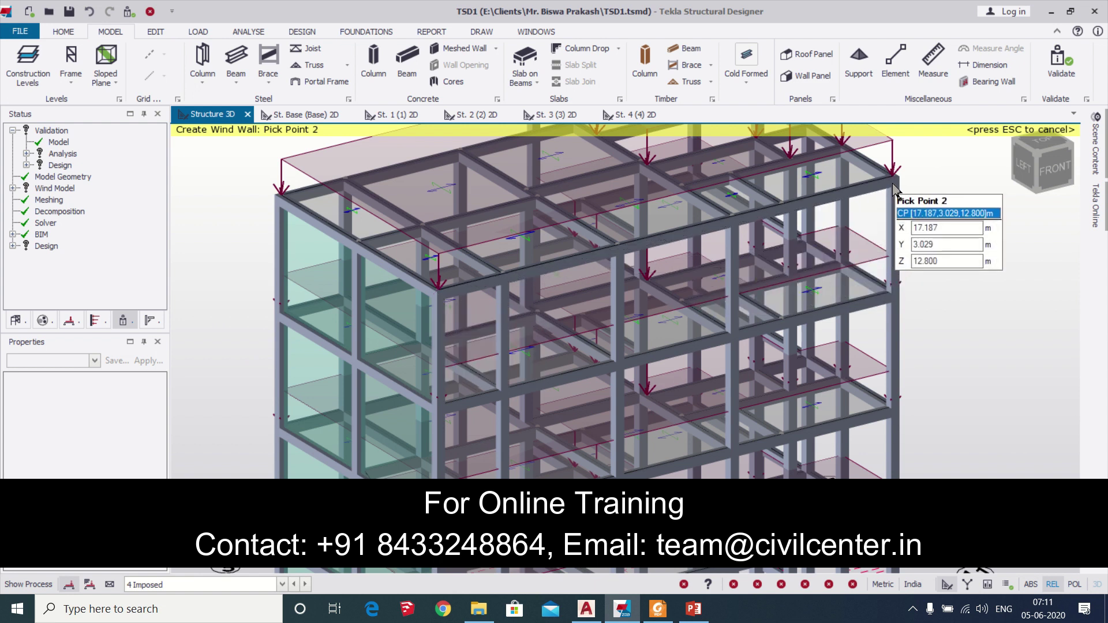
click(894, 199)
middle_drag(643, 371, 829, 283)
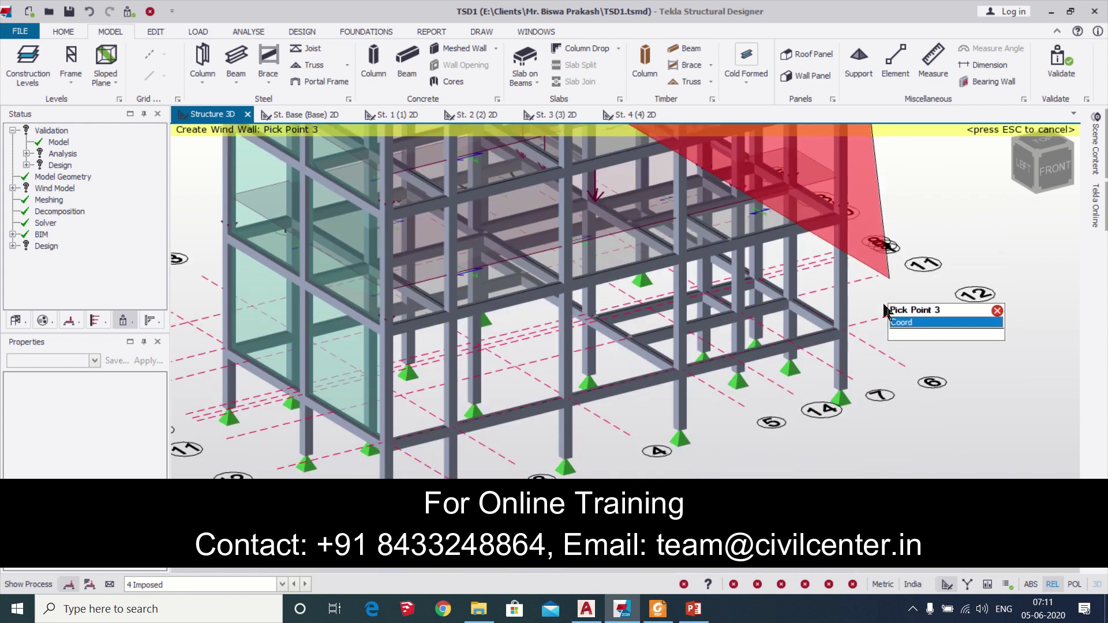
click(843, 333)
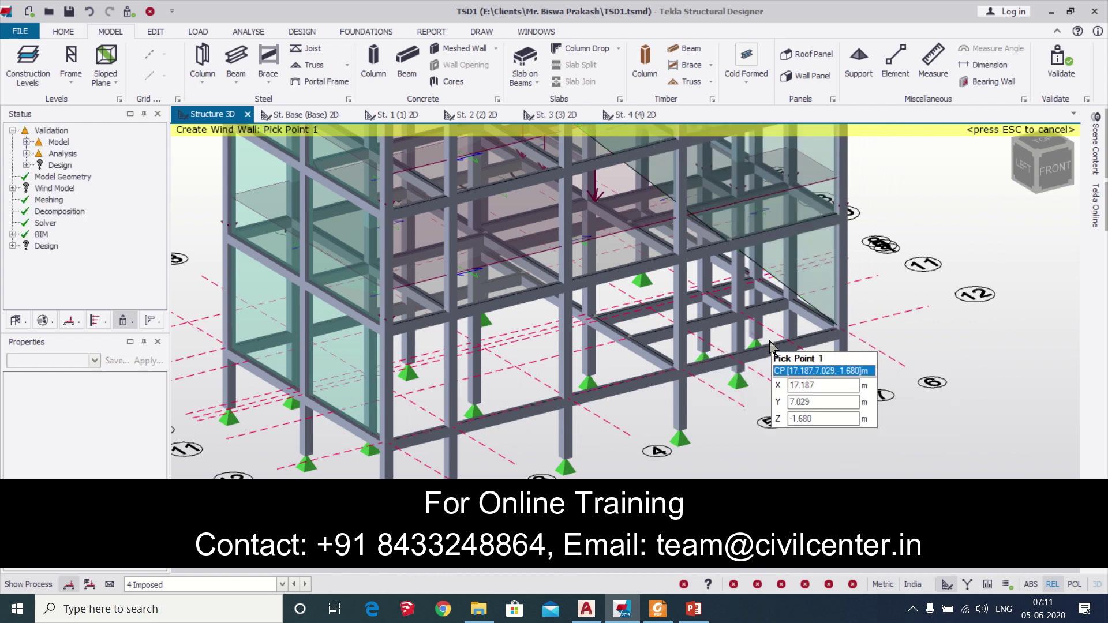
Step: Add the adjoining end-face wind wall and revalidate the model
middle_drag(771, 345, 645, 230)
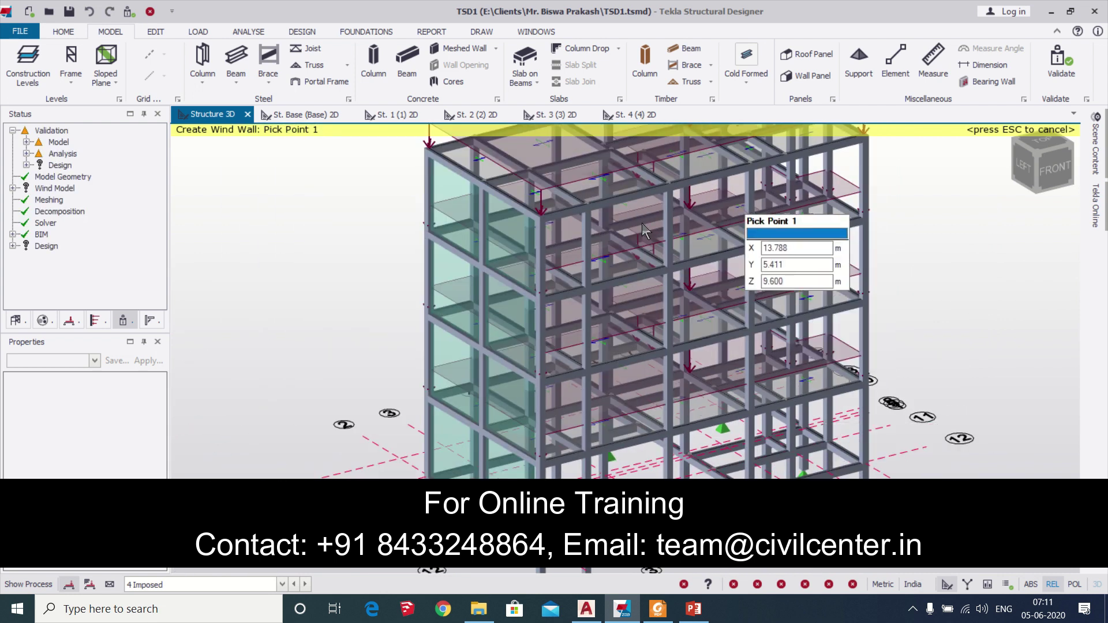
click(542, 215)
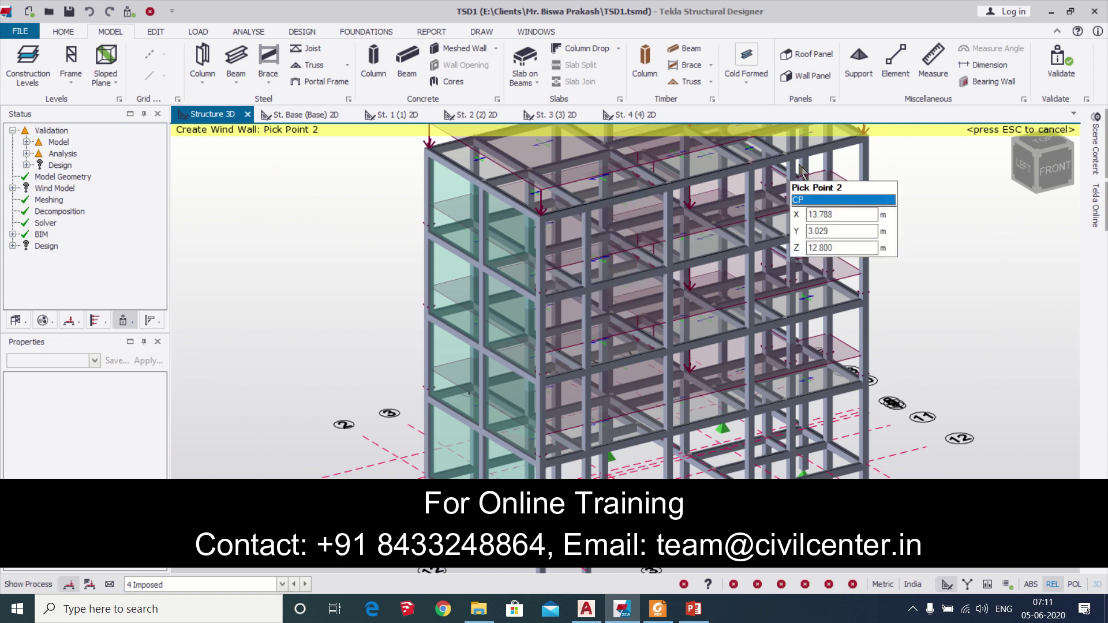
click(868, 144)
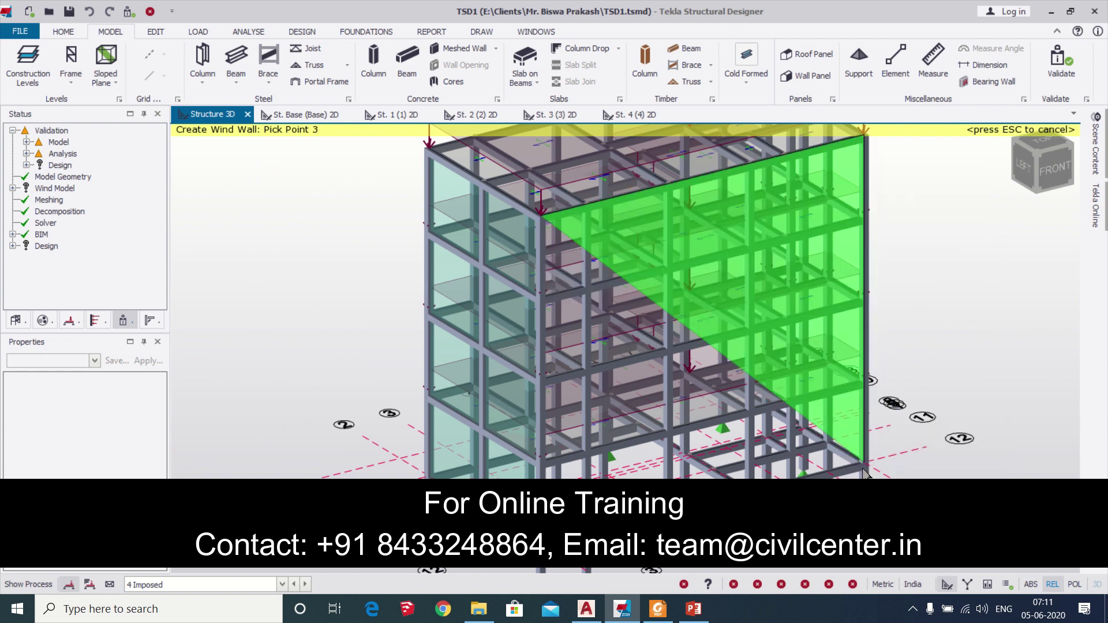
click(864, 471)
click(541, 542)
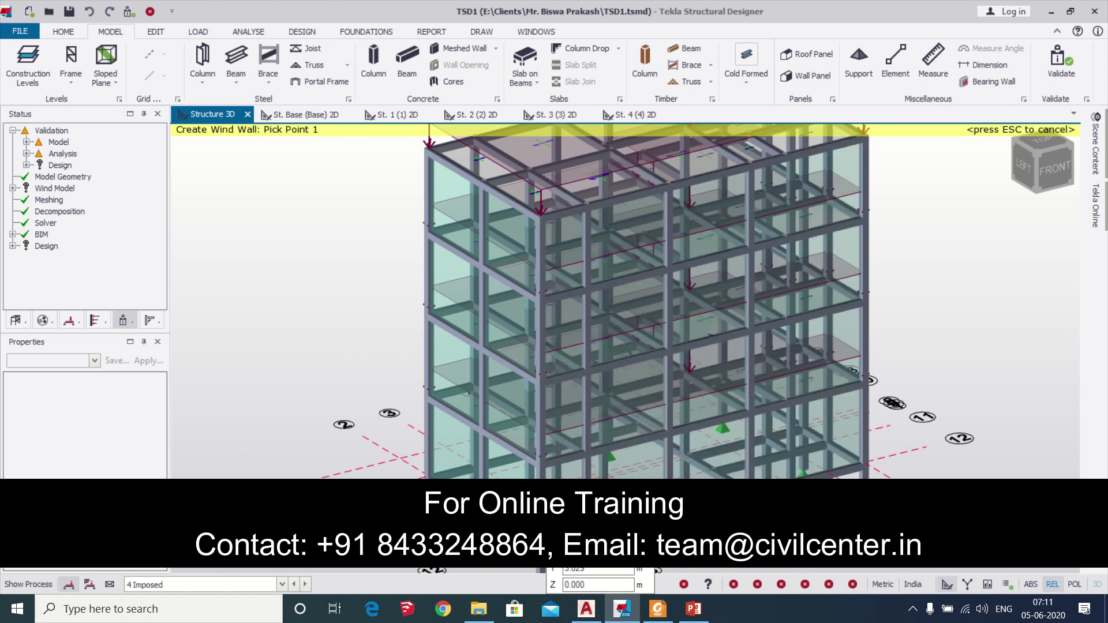
click(128, 12)
Step: Finish the wind wall on the building's right side face
middle_drag(648, 441, 421, 415)
scroll(420, 416, up, 5)
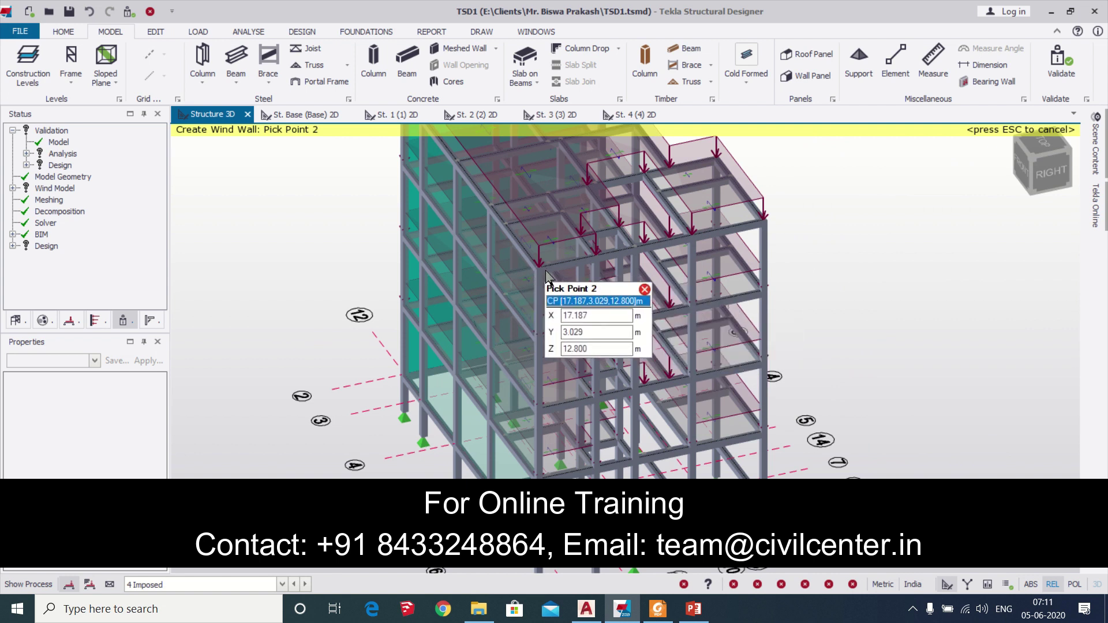
click(762, 220)
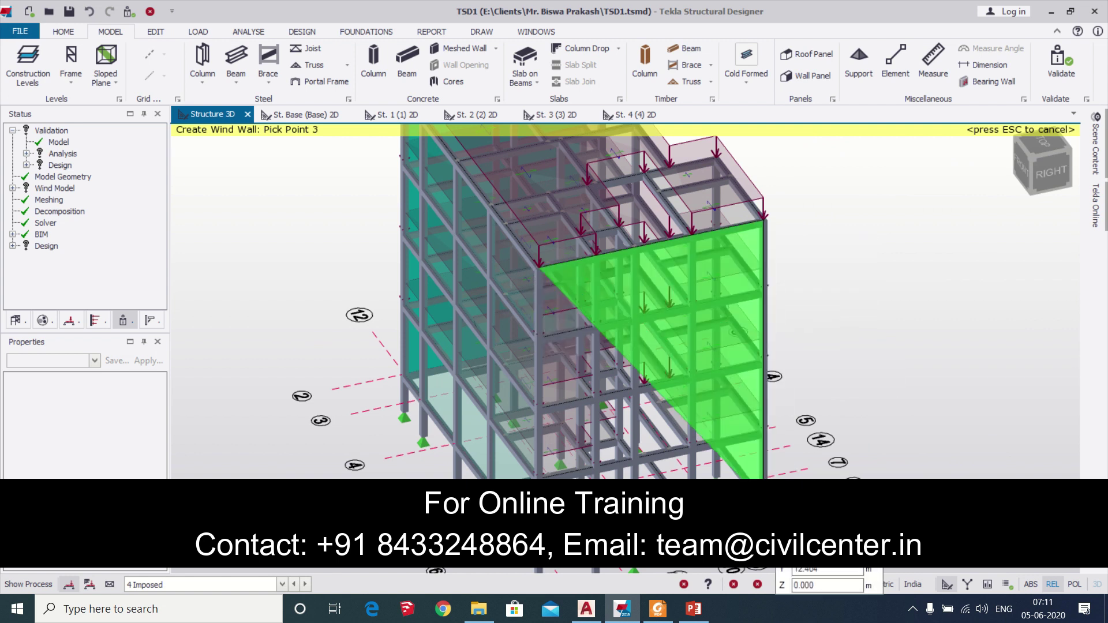
click(765, 563)
key(Return)
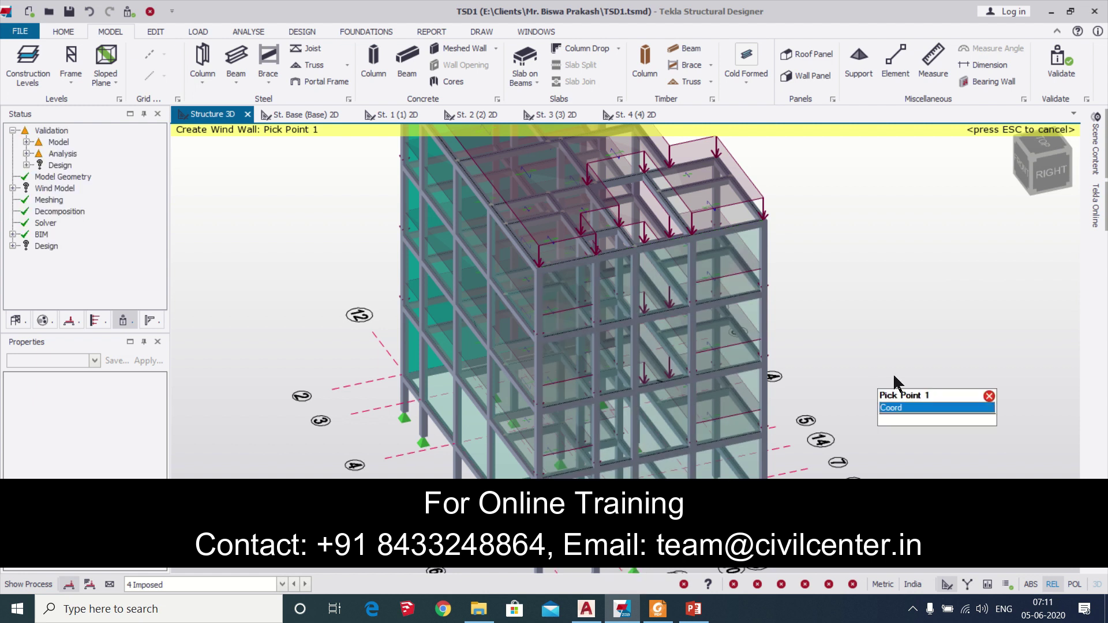
Step: Add a wind wall on the rear face from the roof edge down
middle_drag(664, 375, 538, 318)
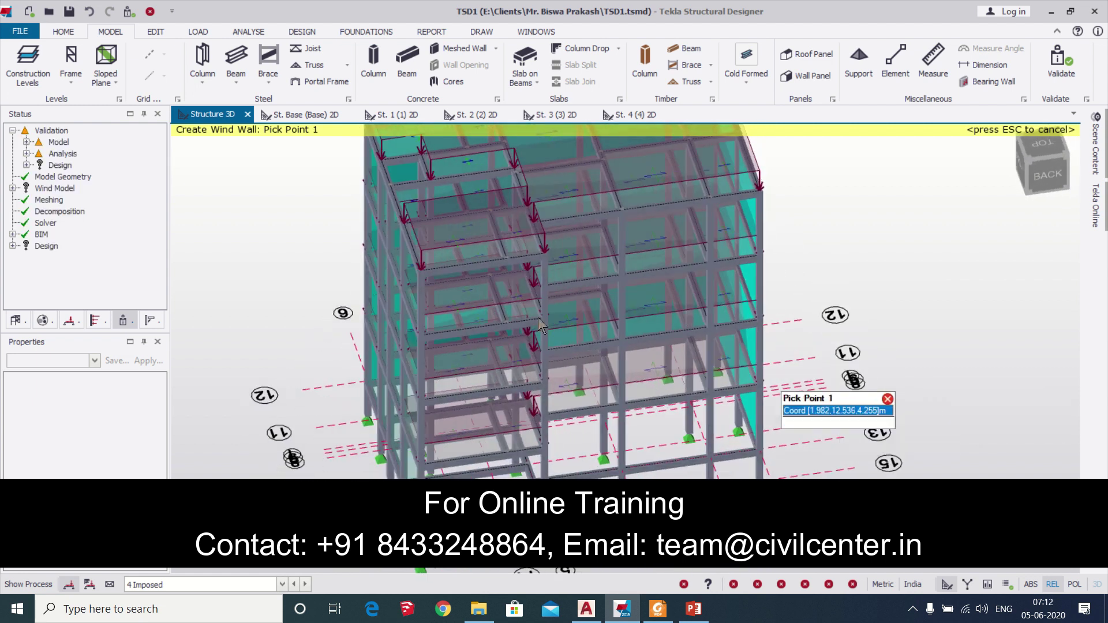
click(421, 266)
click(546, 258)
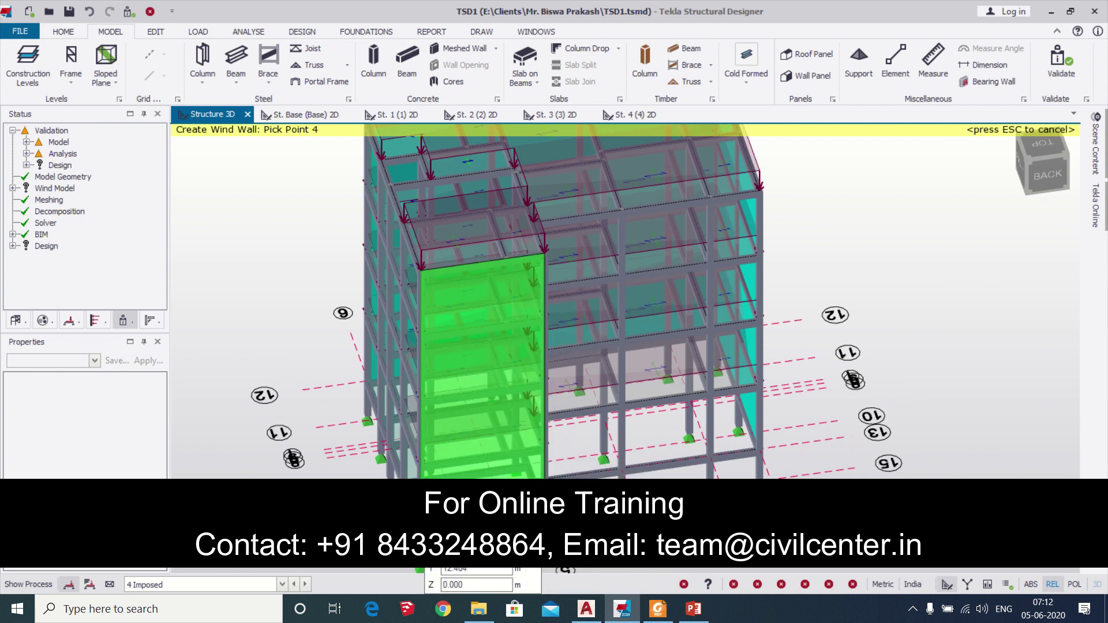
click(420, 557)
Step: Add a narrow wind wall on the recessed face near the back
middle_drag(420, 557, 583, 548)
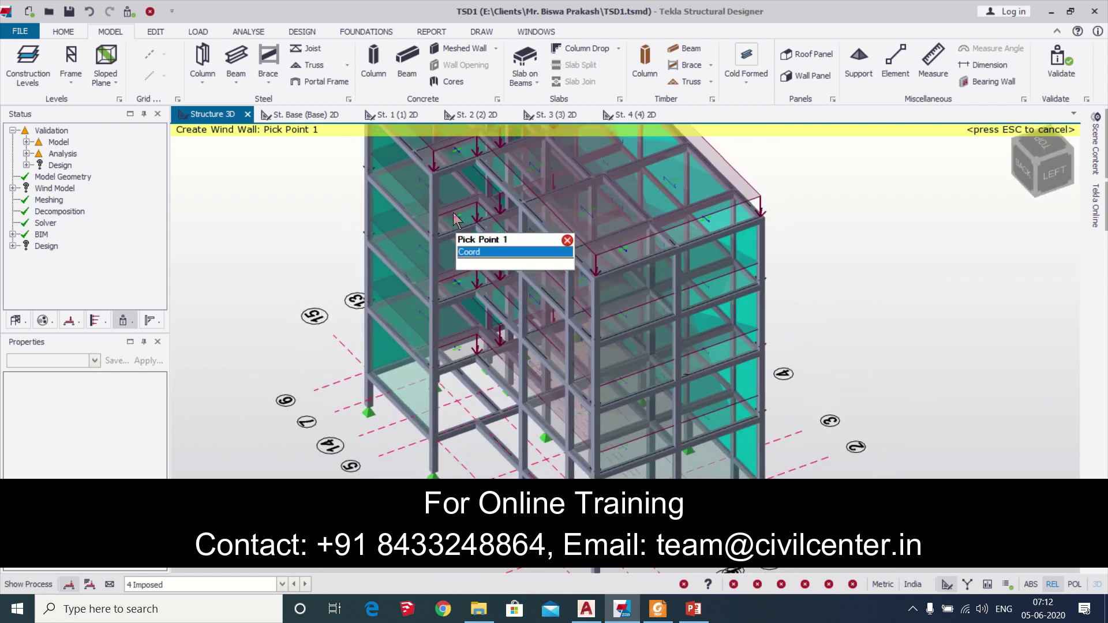
click(437, 186)
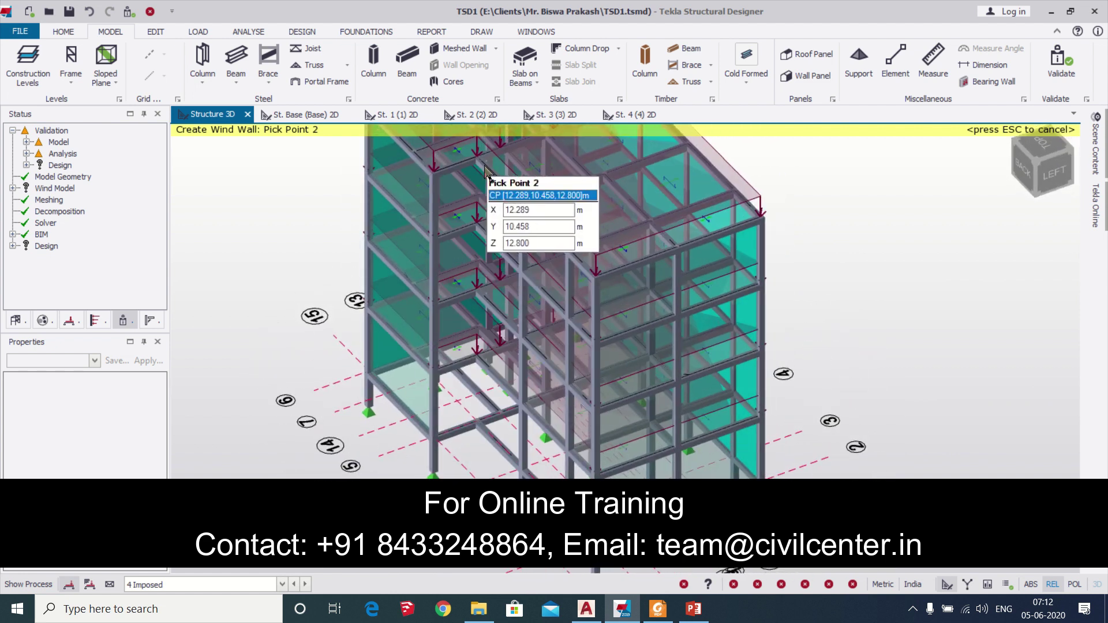
click(476, 163)
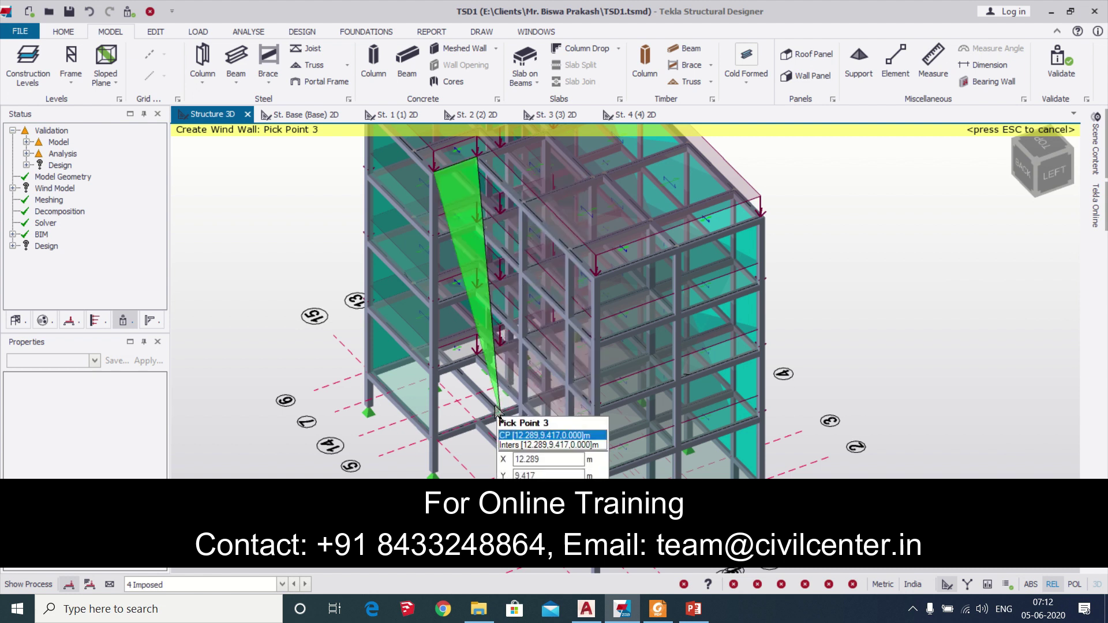
click(482, 426)
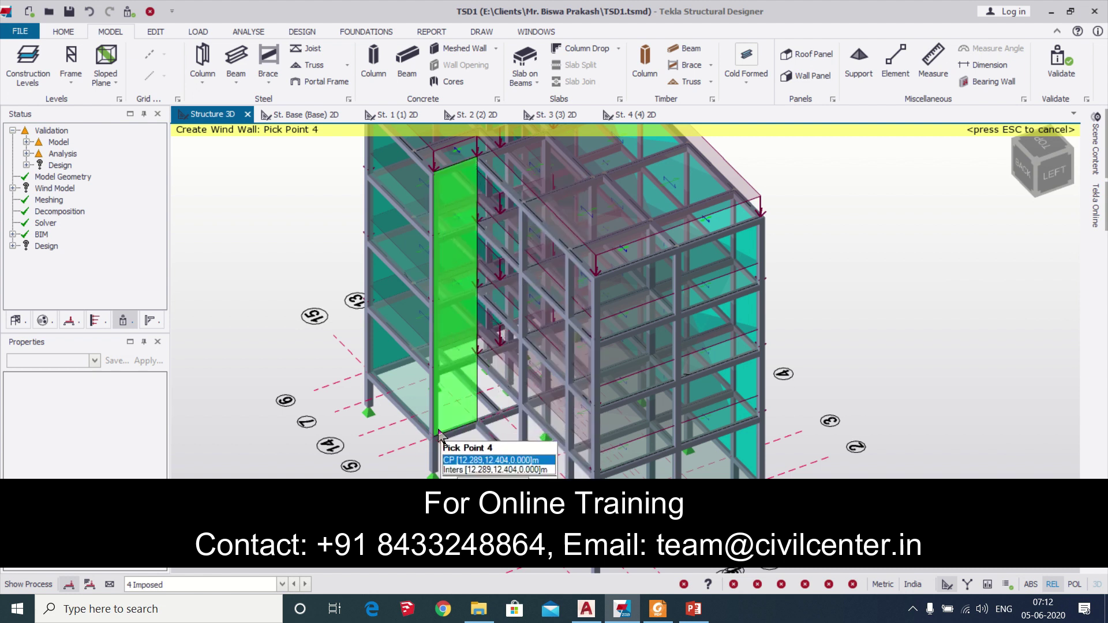
click(438, 431)
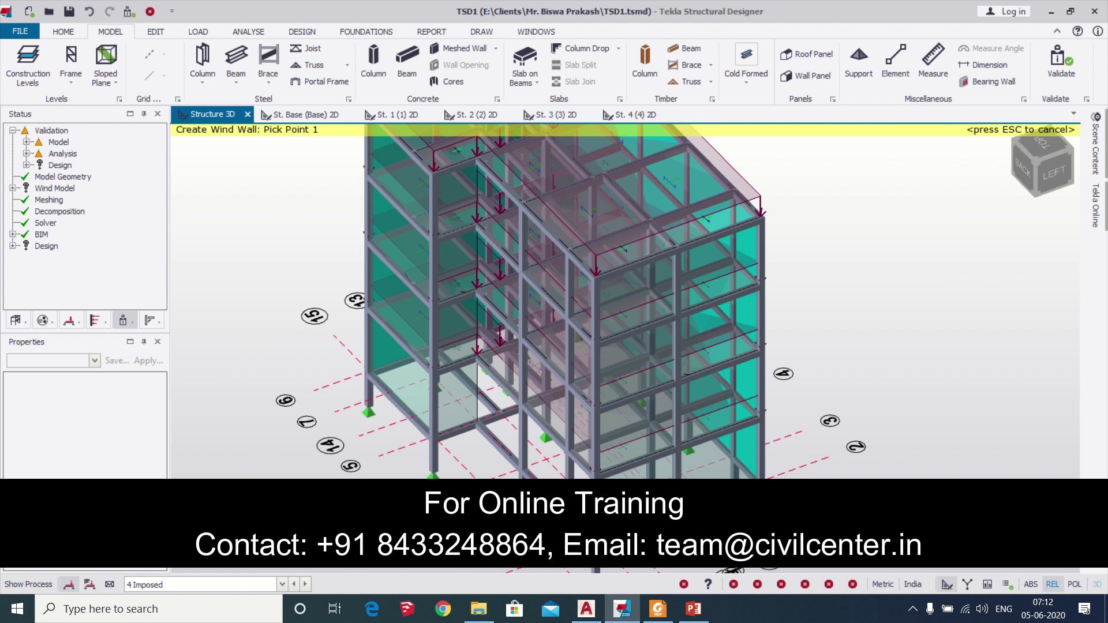
Step: Place a wind wall on the rear face beside the notch
middle_drag(438, 430, 504, 218)
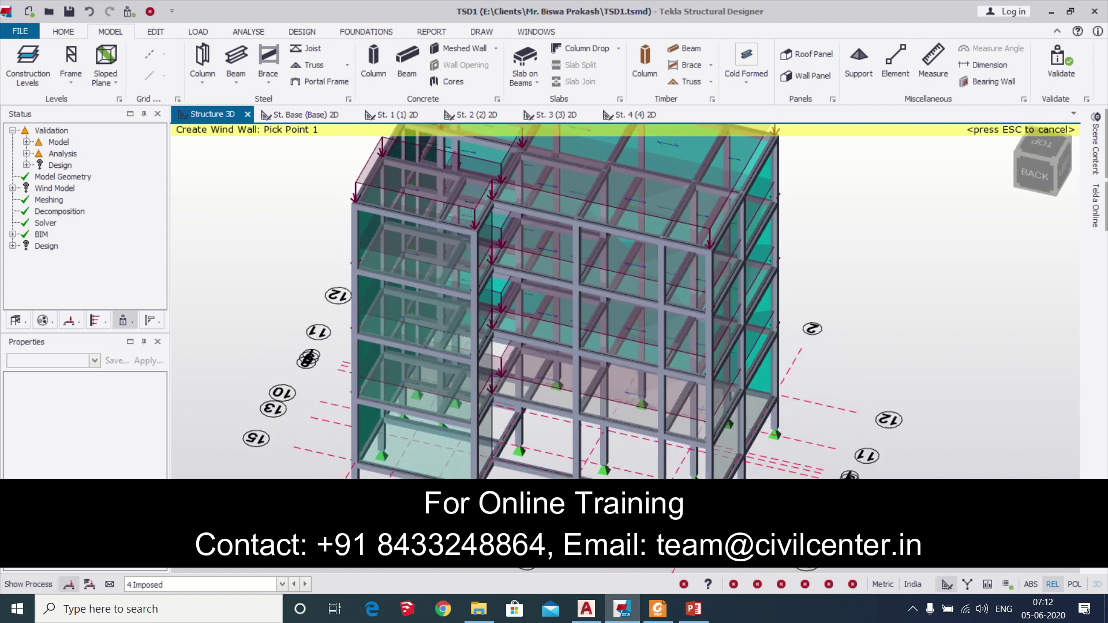
click(504, 219)
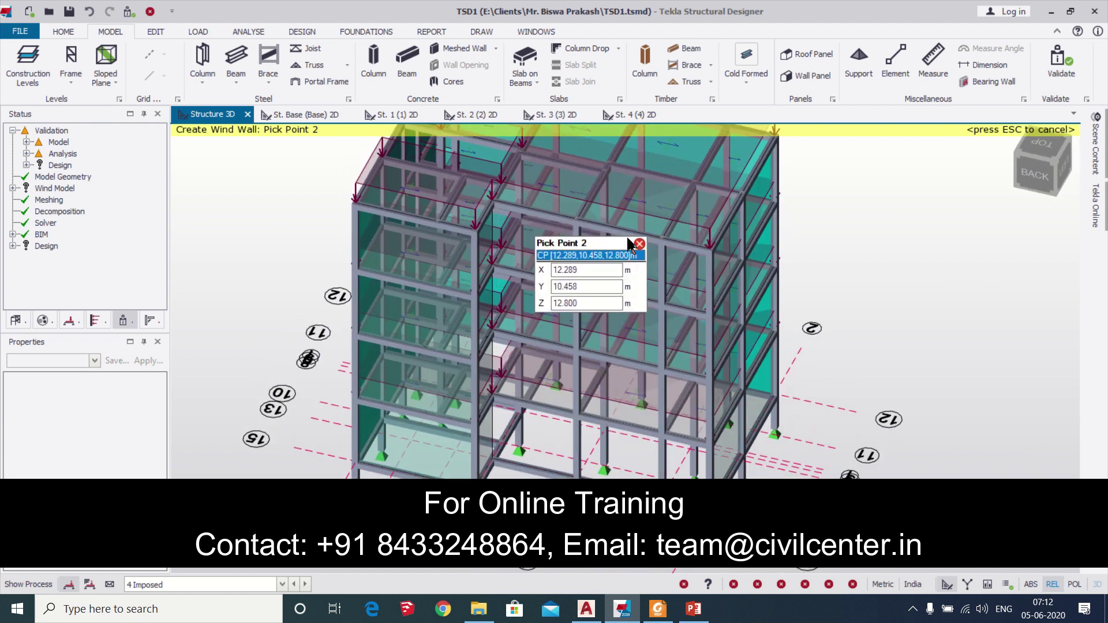
click(710, 253)
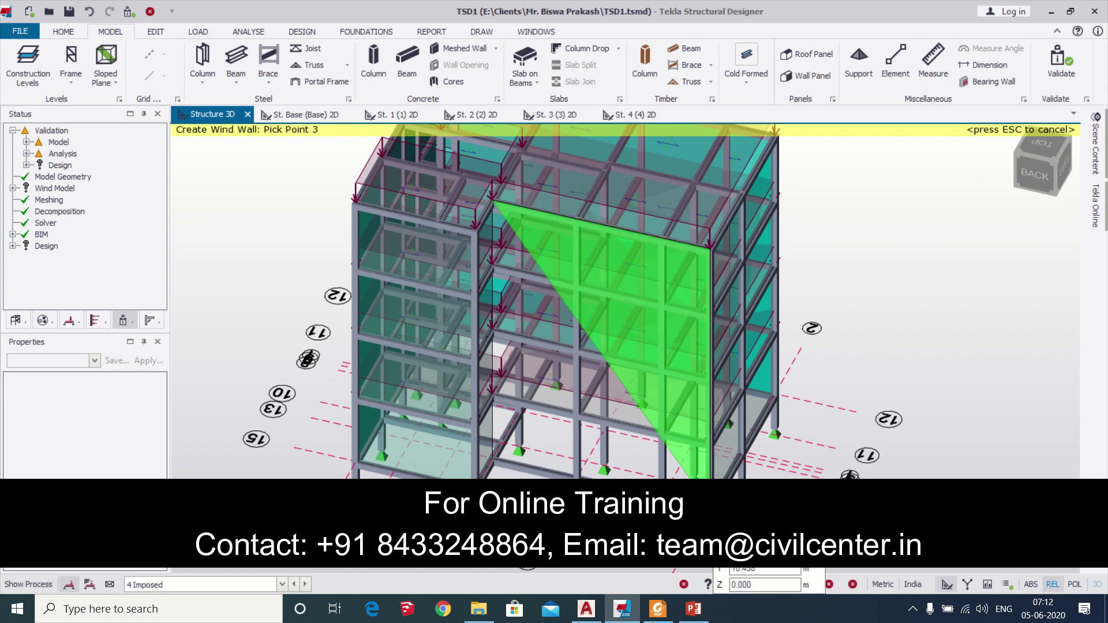
click(710, 505)
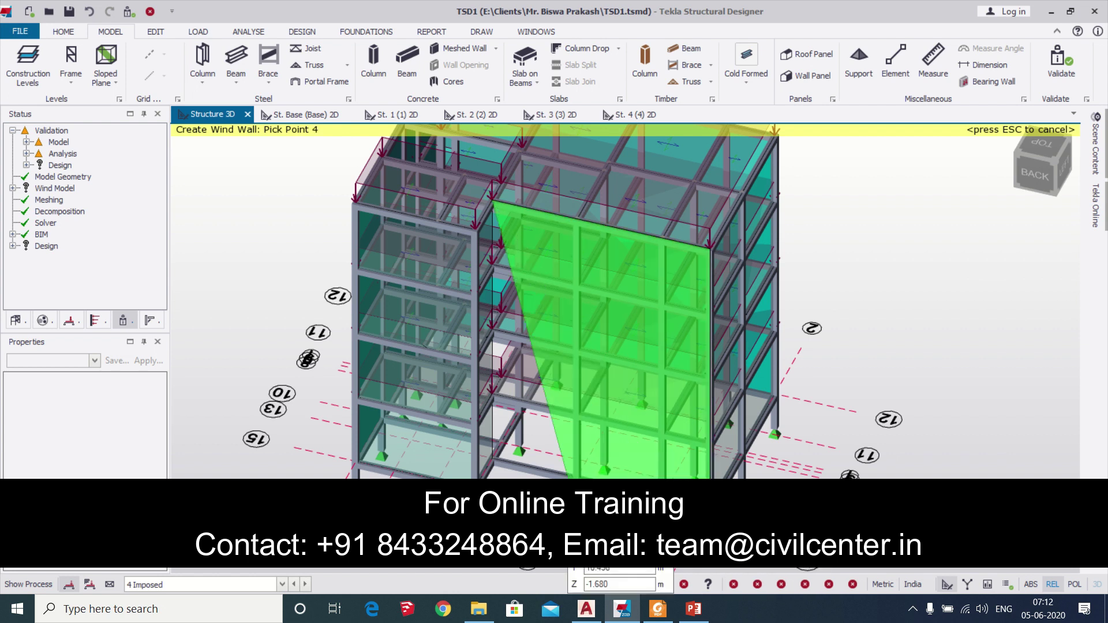
click(500, 464)
Step: Start a new wind wall at the left face's roof corner
middle_drag(958, 420, 690, 400)
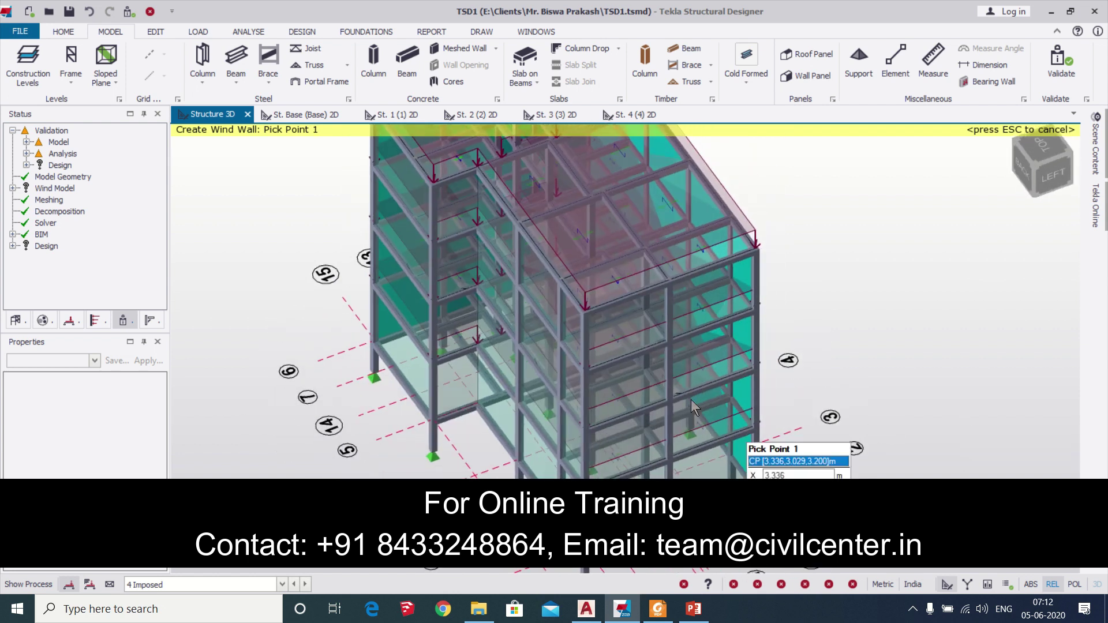
click(585, 309)
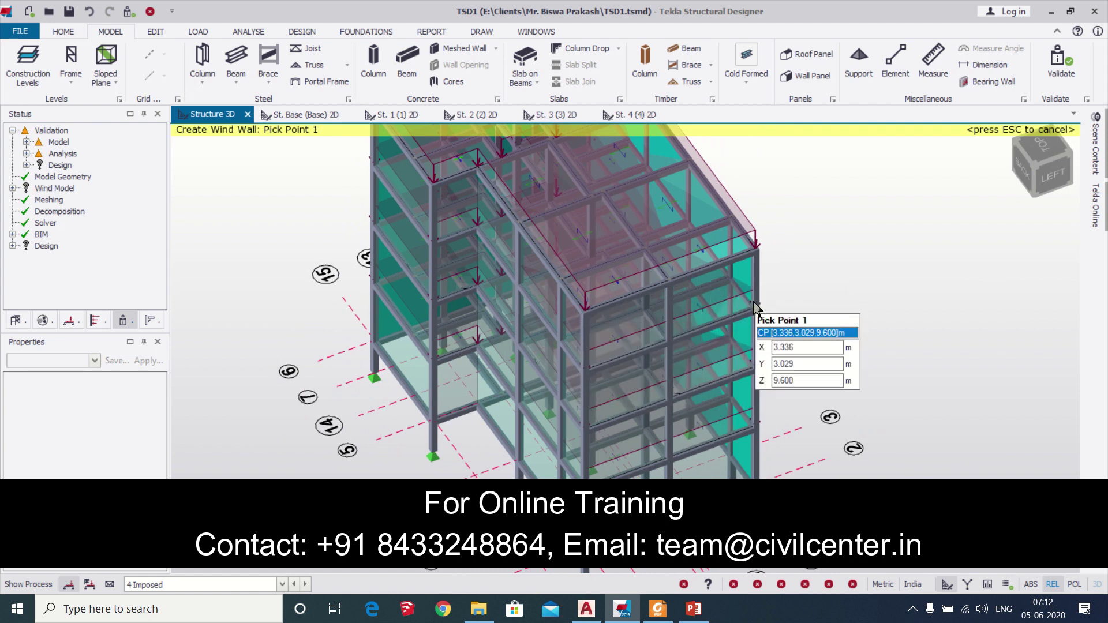
middle_drag(741, 284, 1027, 339)
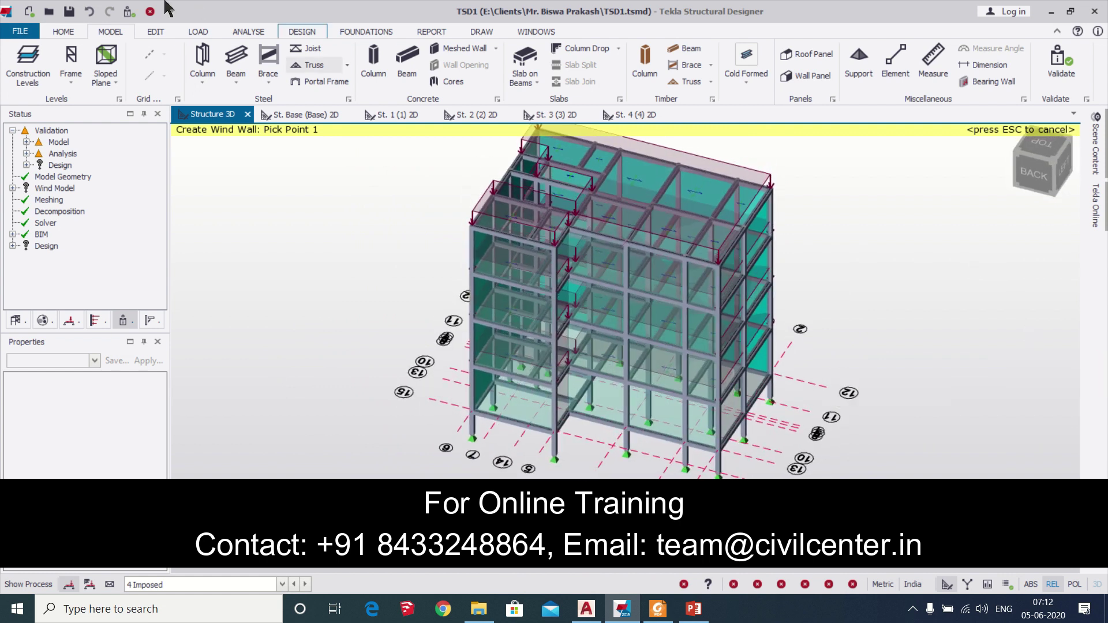
Step: Validate and zoom to the wind wall panels flagged as not surrounded by members, then cancel placement
click(127, 13)
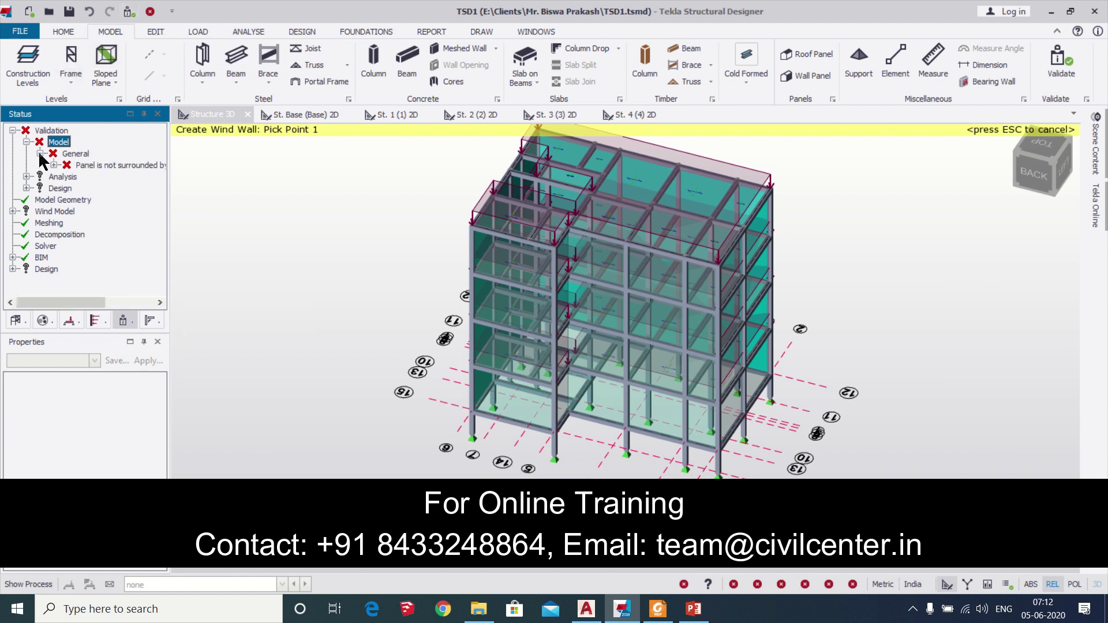
click(76, 166)
double_click(76, 166)
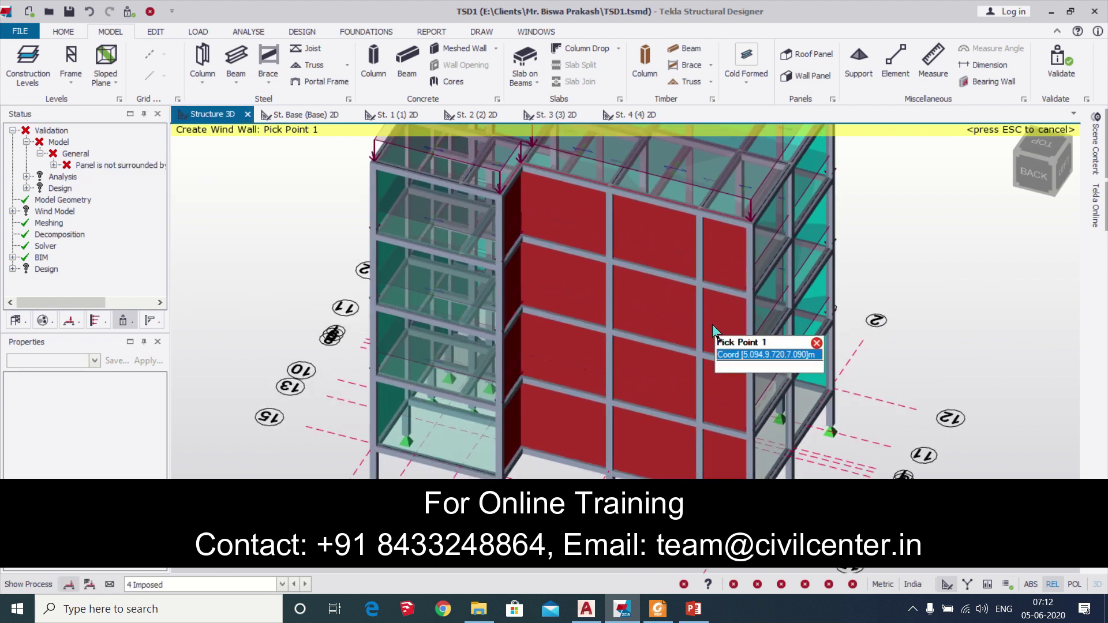
scroll(712, 324, down, 1)
middle_drag(809, 402, 356, 343)
key(Escape)
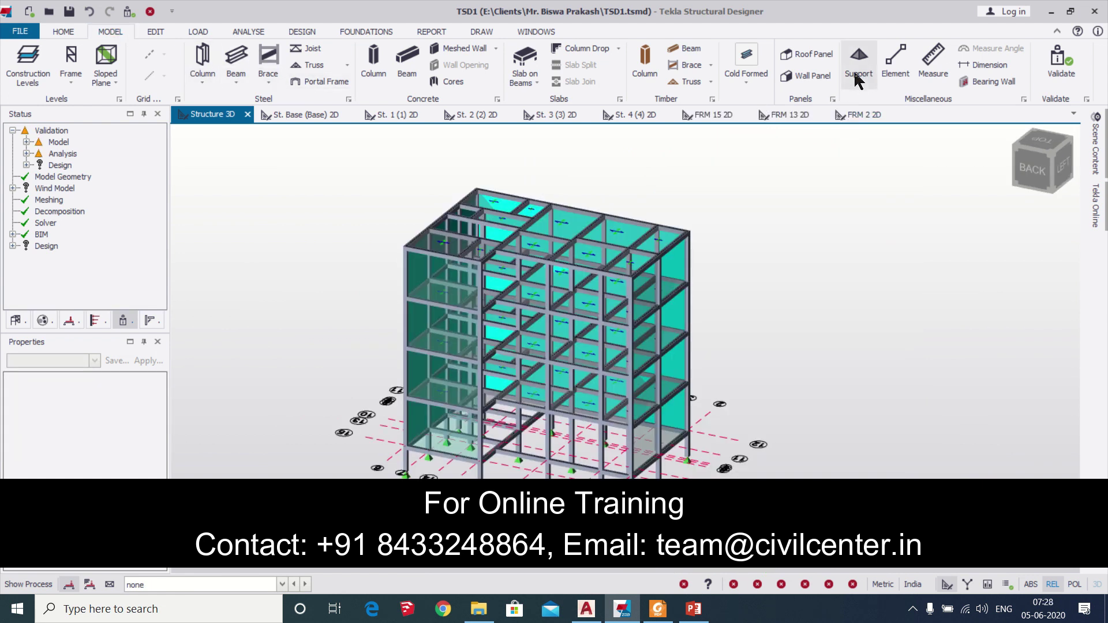
Step: Start Wall Panel and browse the side panel trees to the Structure tree's frames
click(817, 75)
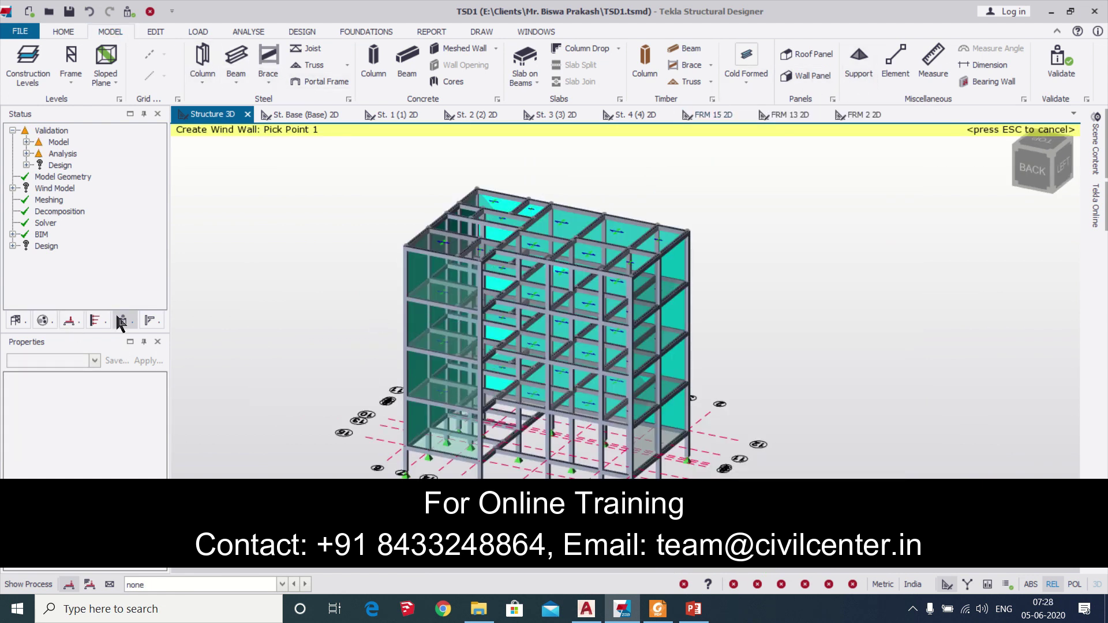
click(146, 321)
click(124, 319)
click(106, 319)
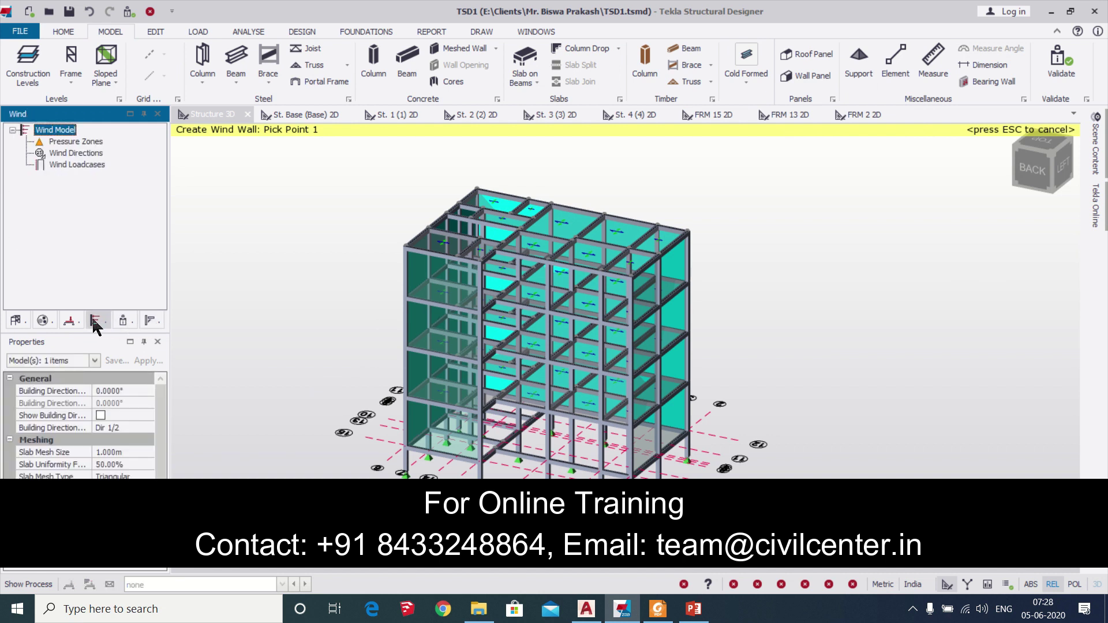
click(81, 317)
click(44, 321)
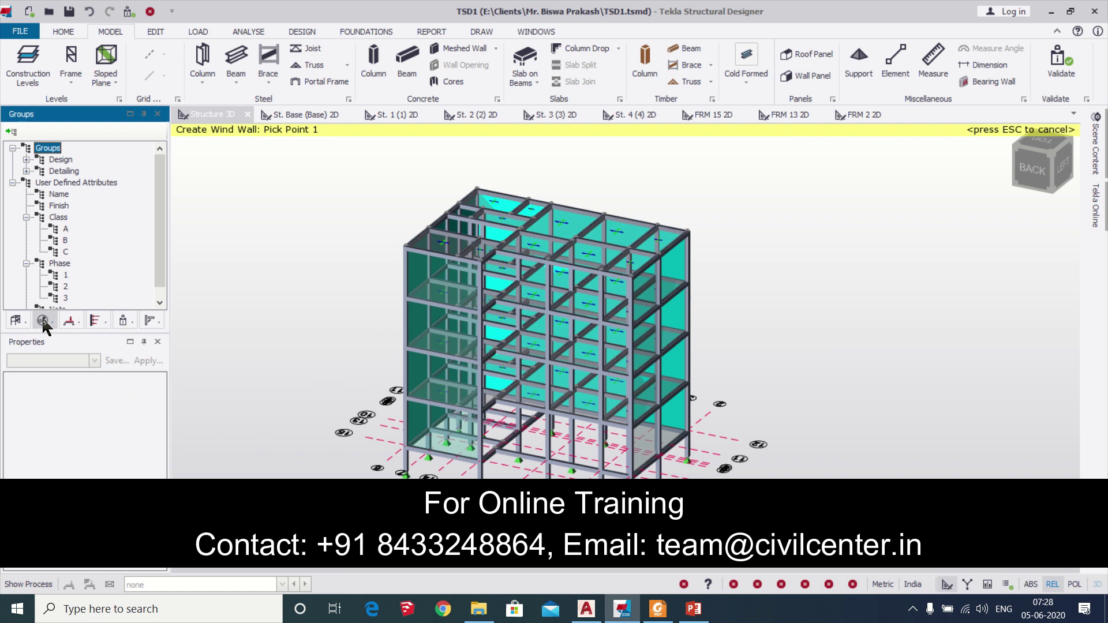
click(14, 322)
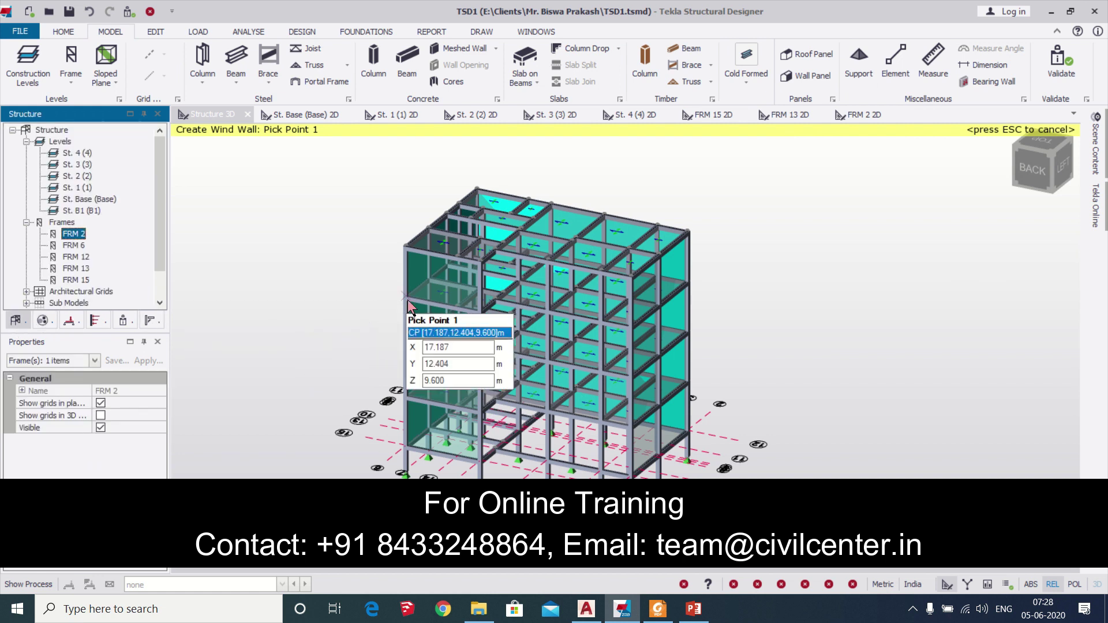
Step: Draw a wind wall from roof level to ground near the notch
click(407, 251)
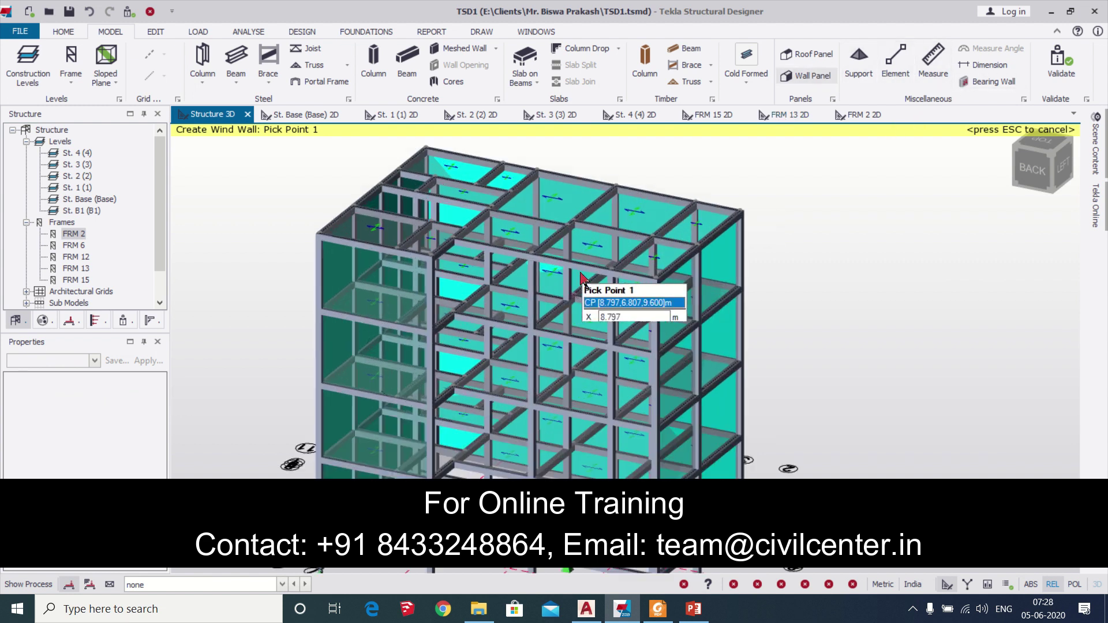
scroll(577, 300, up, 3)
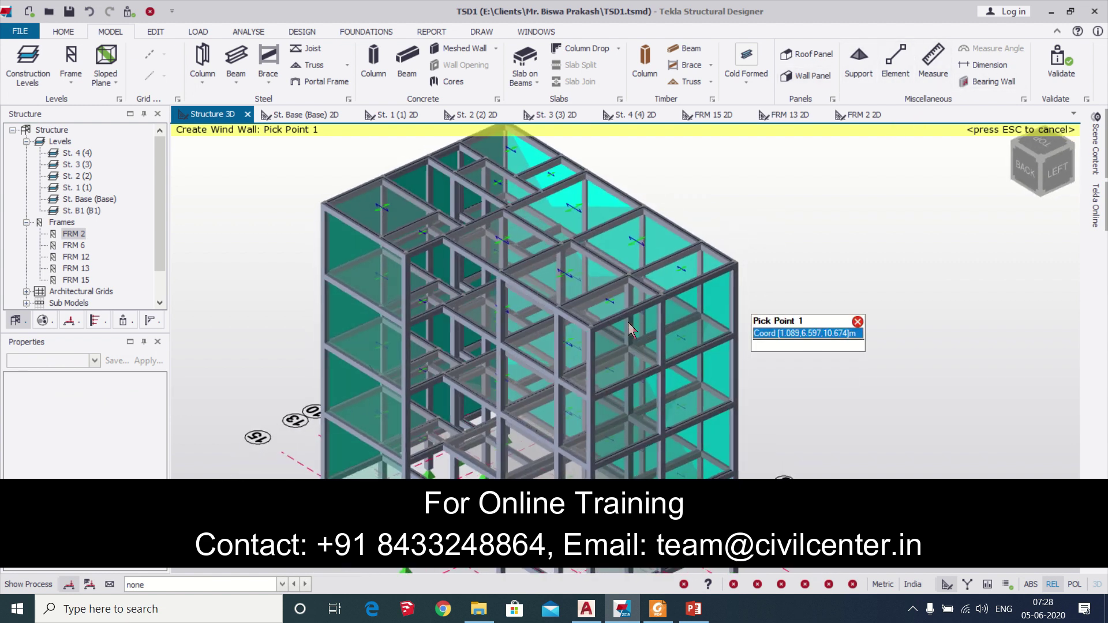
click(406, 250)
click(445, 240)
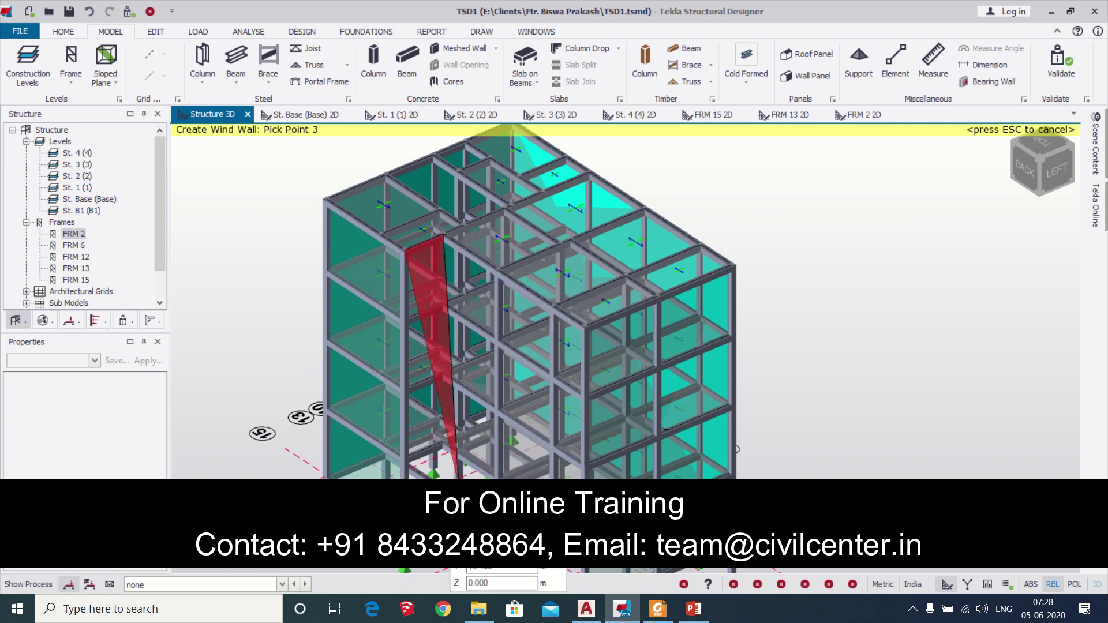
click(437, 478)
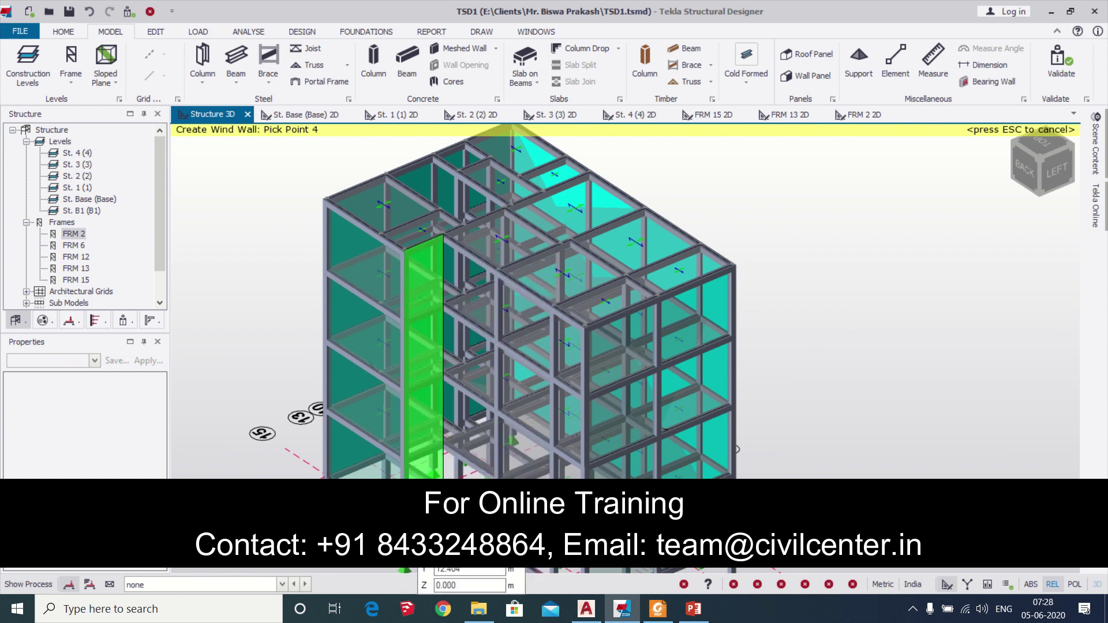
click(404, 478)
scroll(542, 321, down, 3)
Step: Draw the back-face wind wall from its roof corners to the ground corners
middle_drag(519, 323, 542, 321)
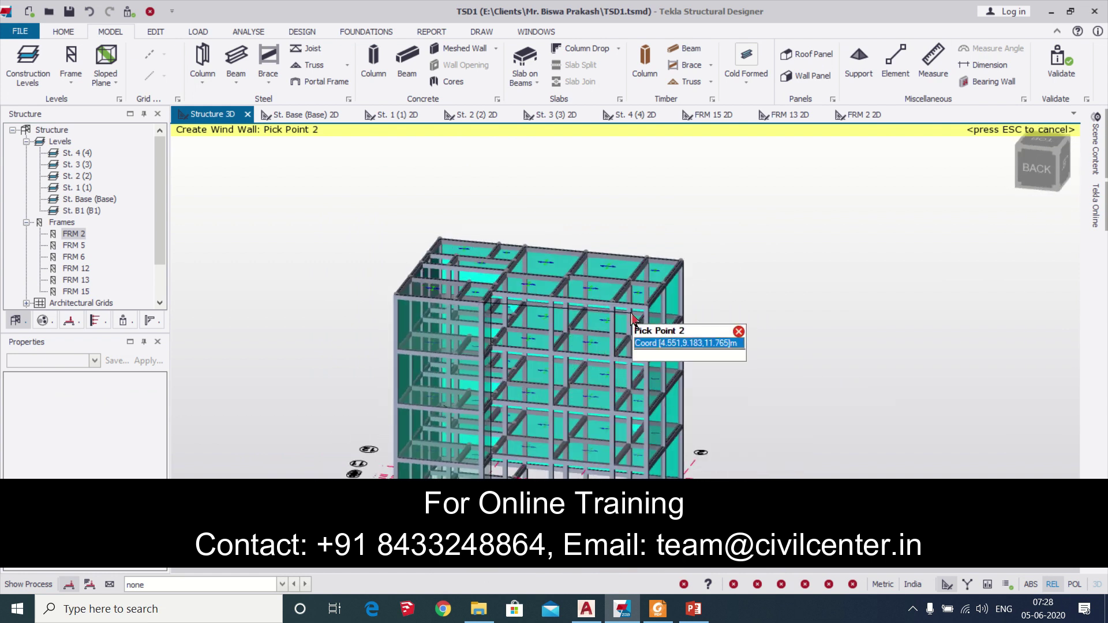
scroll(531, 305, up, 1)
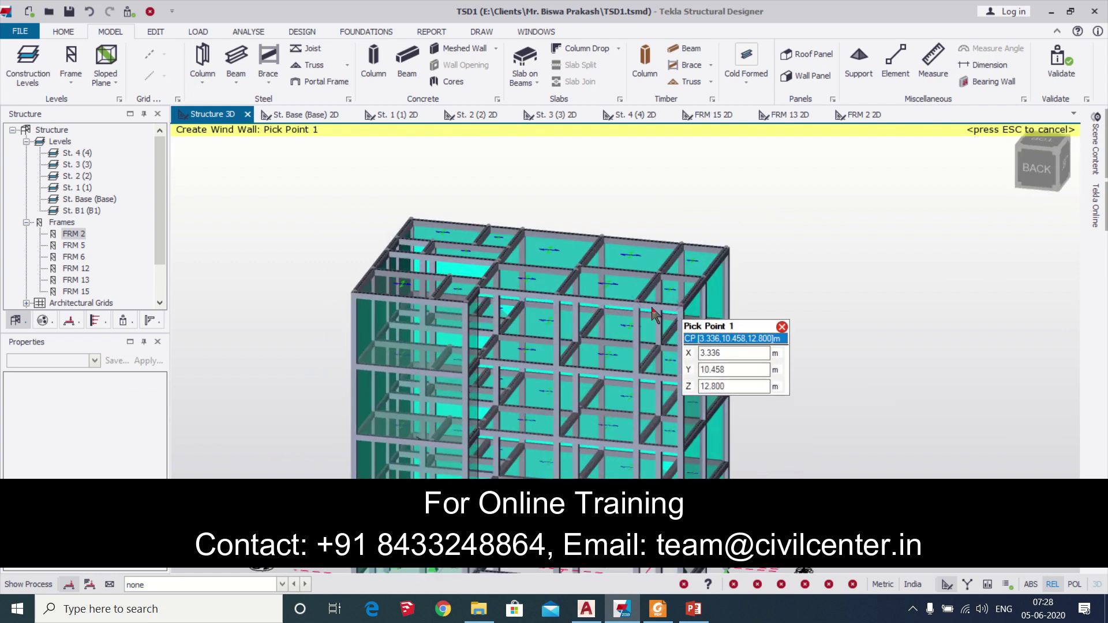
click(686, 309)
click(491, 317)
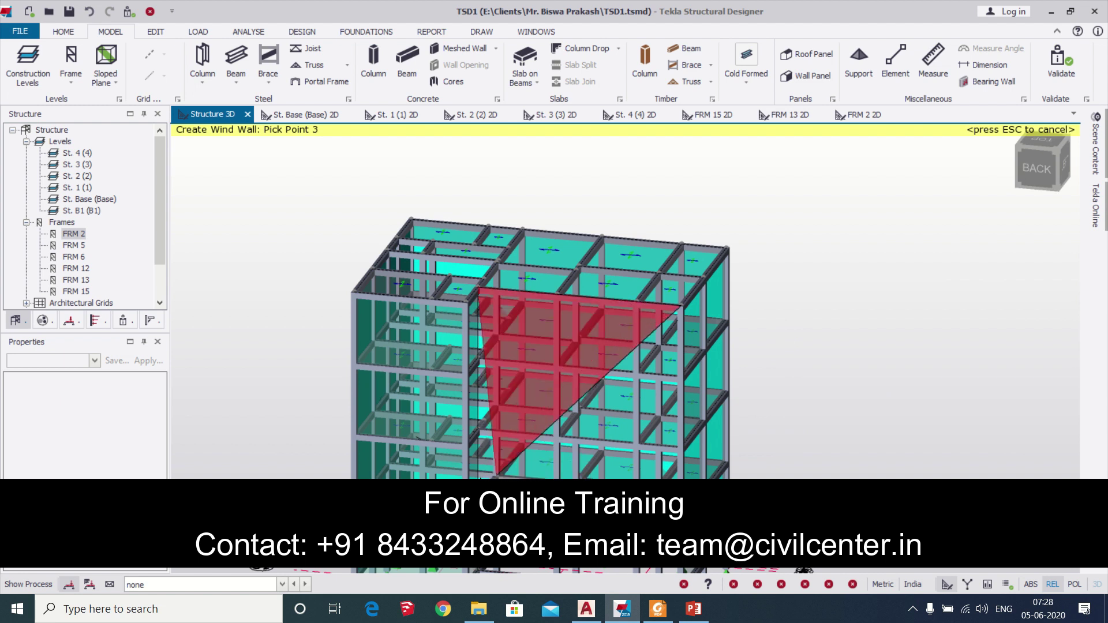
middle_drag(483, 423, 501, 328)
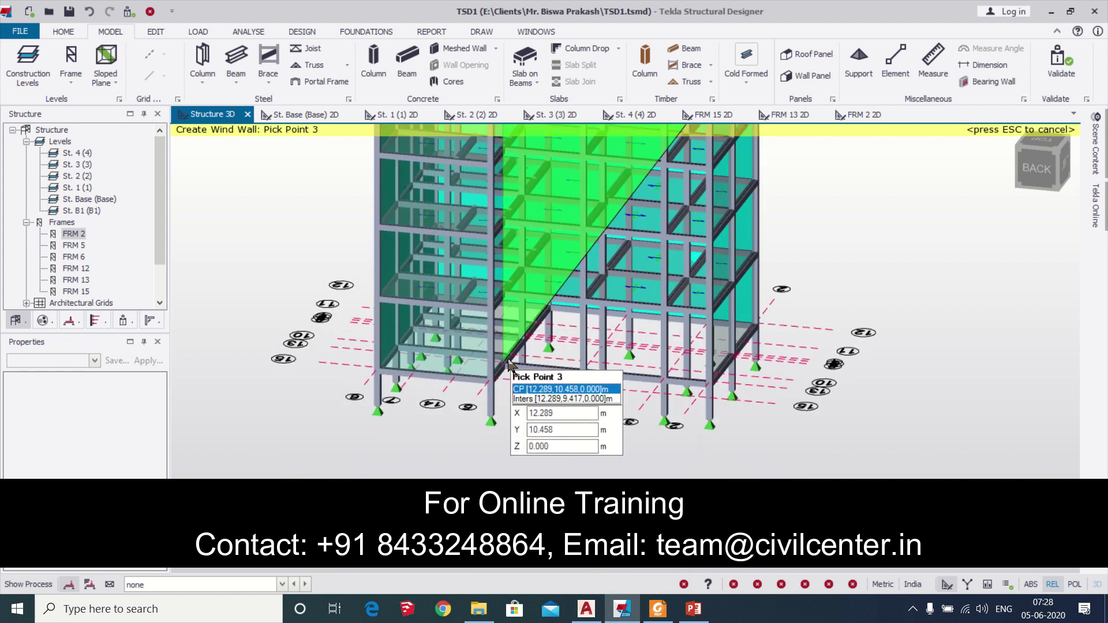
click(508, 364)
click(702, 389)
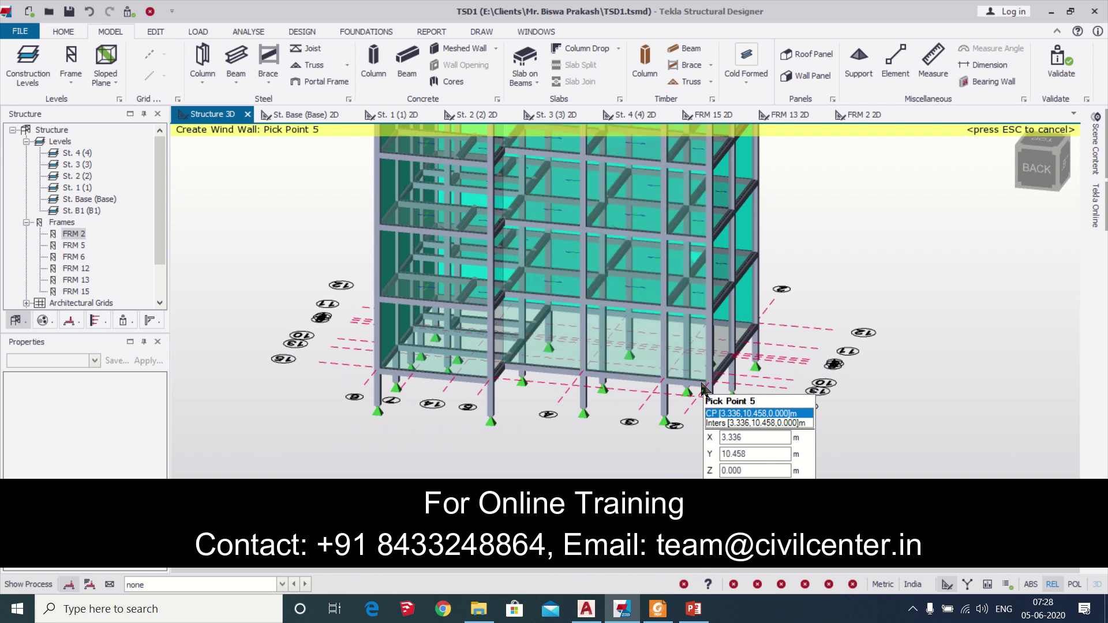
click(693, 349)
middle_drag(790, 318, 646, 347)
click(645, 346)
Step: Set the narrow FRM 5 wind wall's rotation angle to 90°
key(Escape)
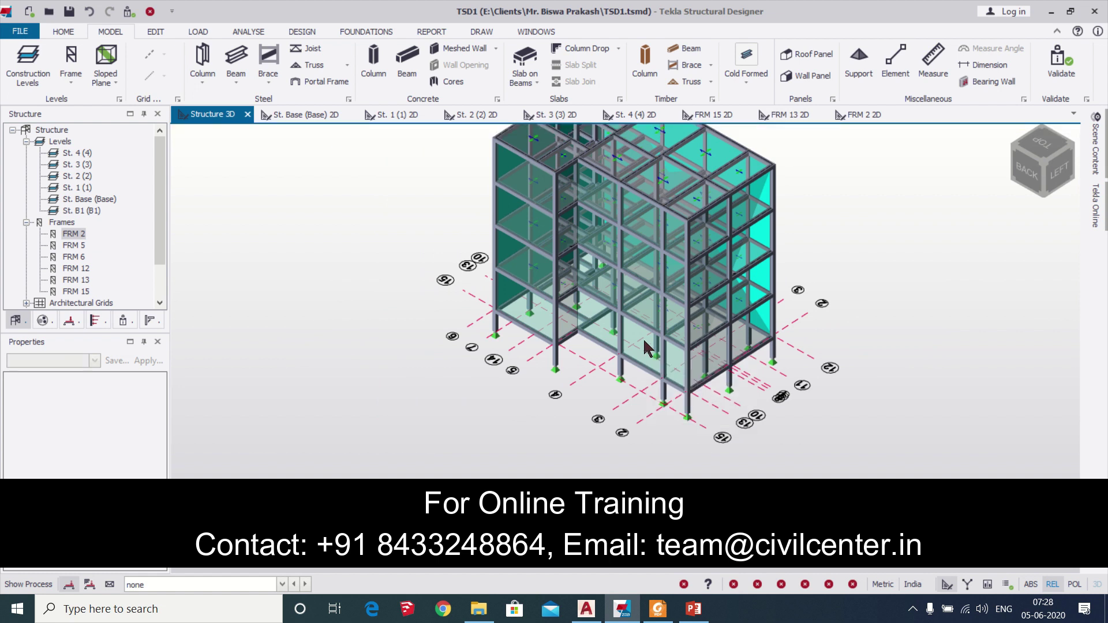
click(645, 346)
click(124, 403)
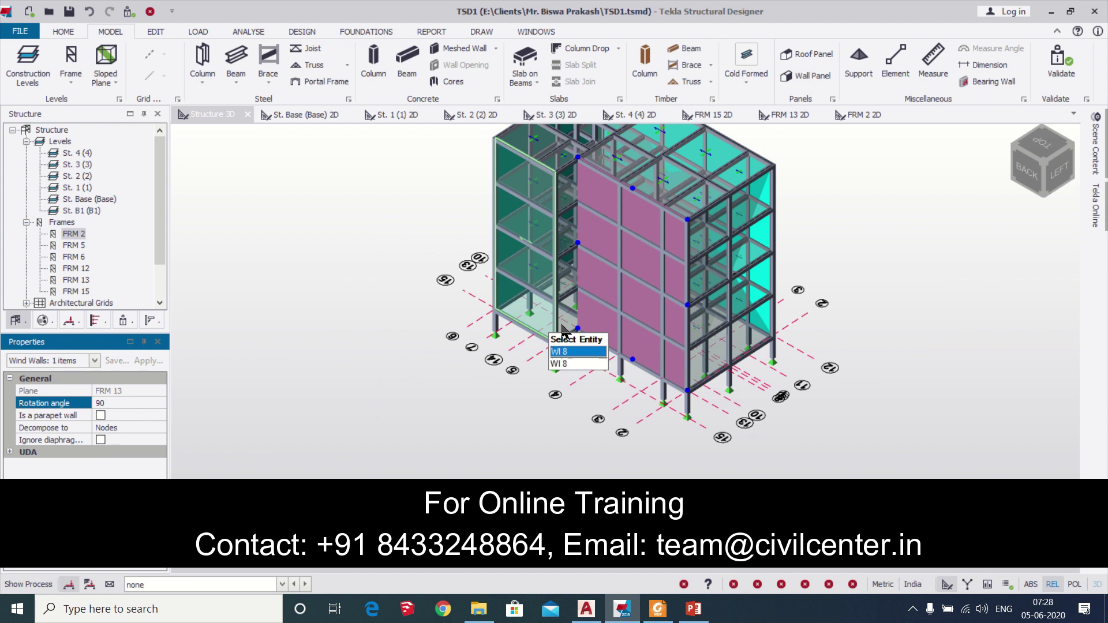
click(577, 363)
click(58, 406)
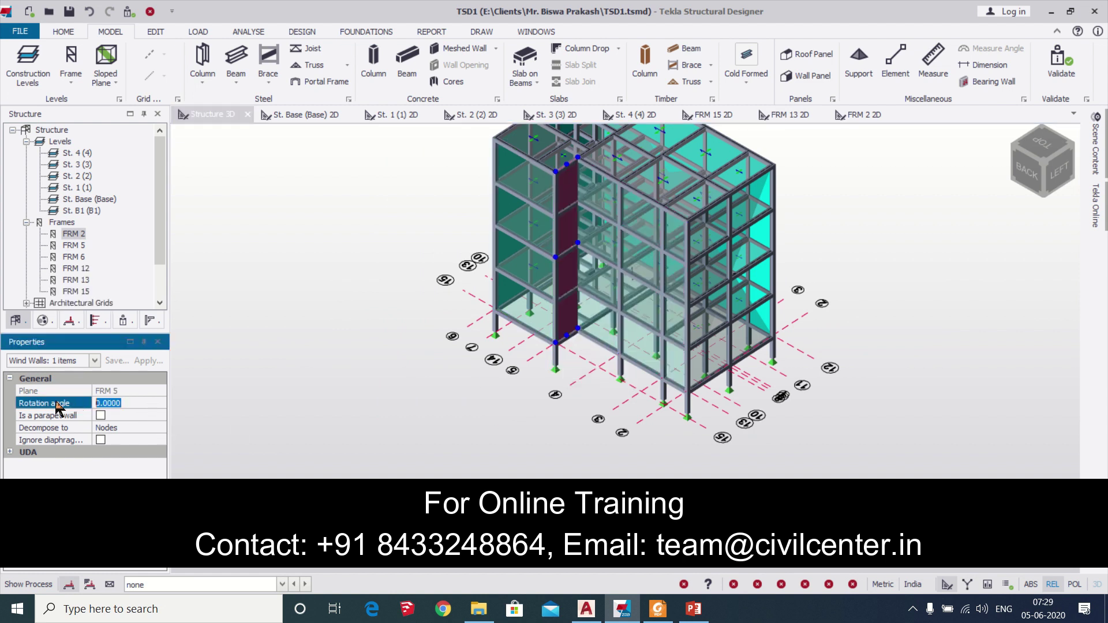
text(90)
key(Return)
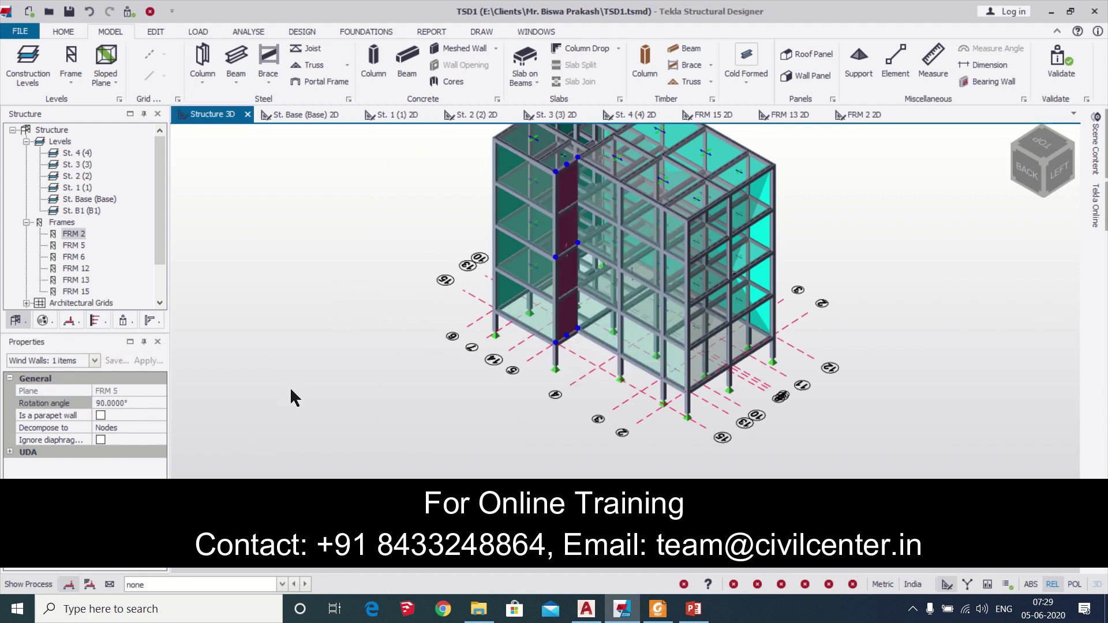
Step: Revalidate the model and clear the wall selection
click(128, 12)
scroll(305, 282, down, 2)
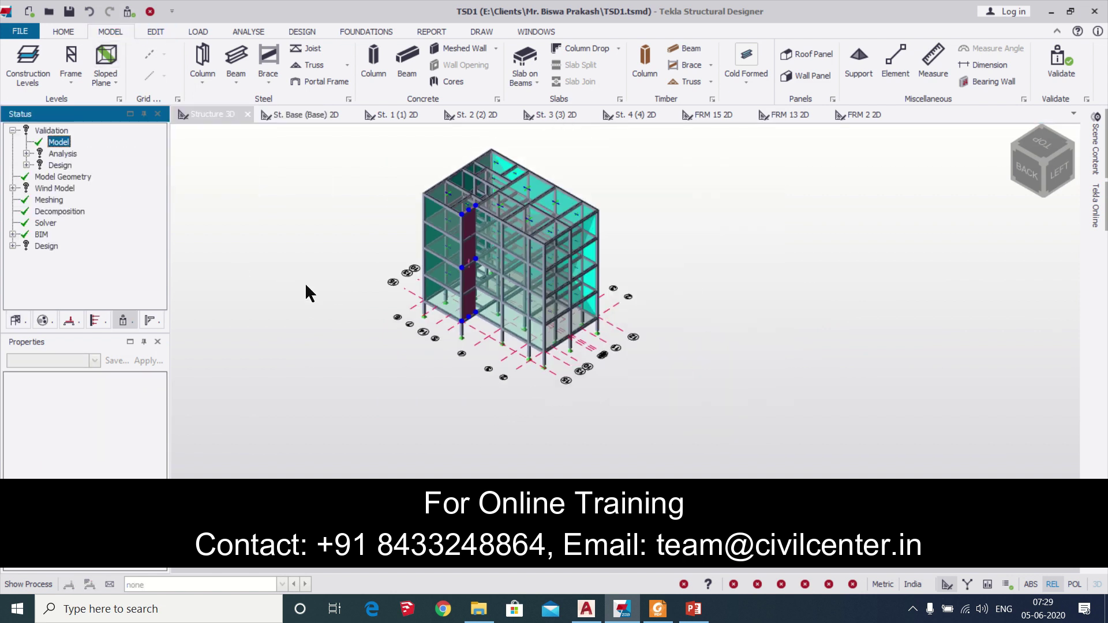
click(337, 305)
middle_drag(577, 335, 701, 383)
mouse_move(571, 369)
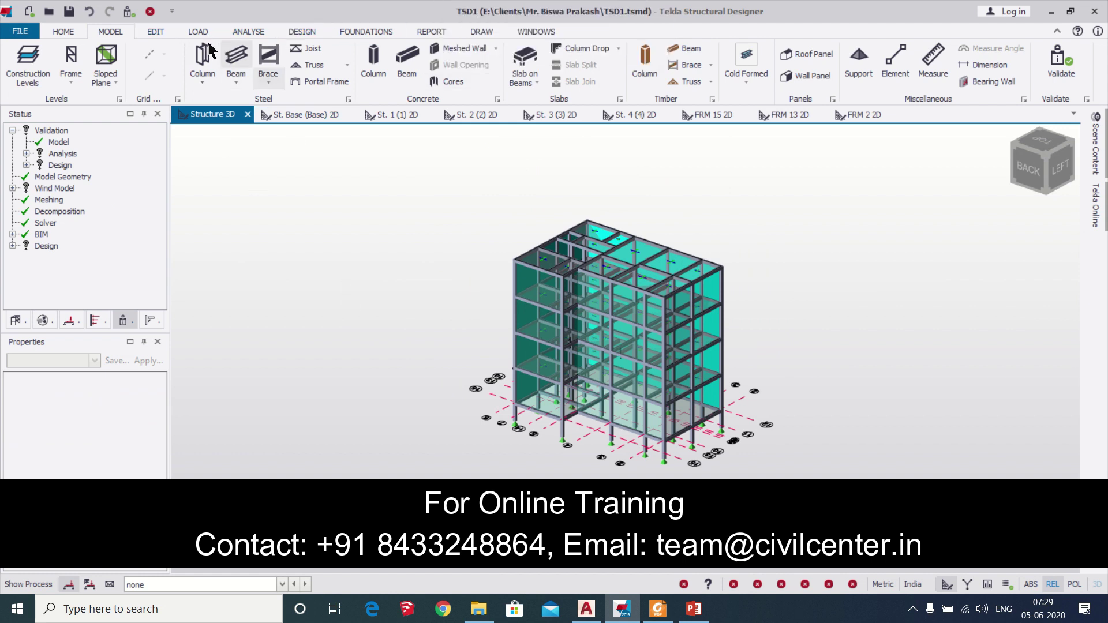
Step: Launch the Design Wind Pressure wizard from Load and pass the basic wind data
click(190, 33)
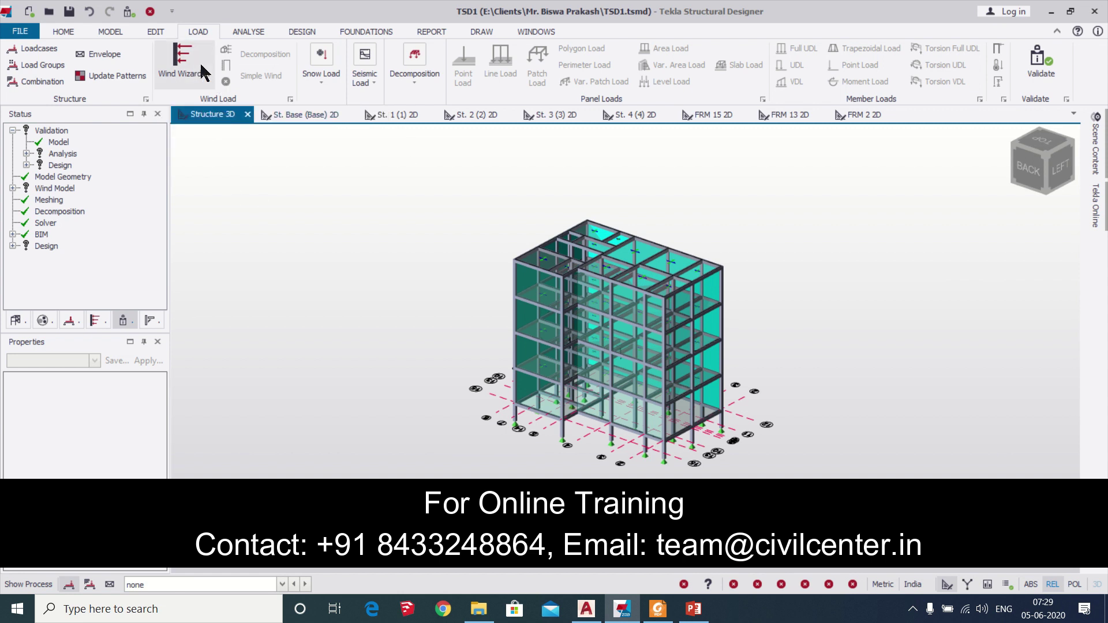
click(195, 69)
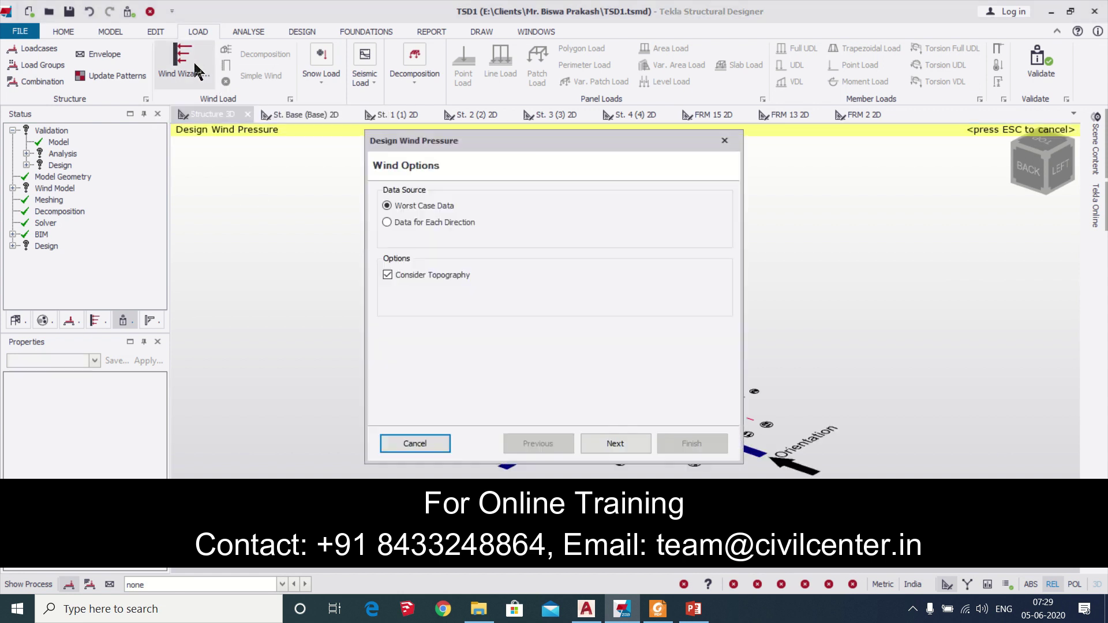
click(613, 446)
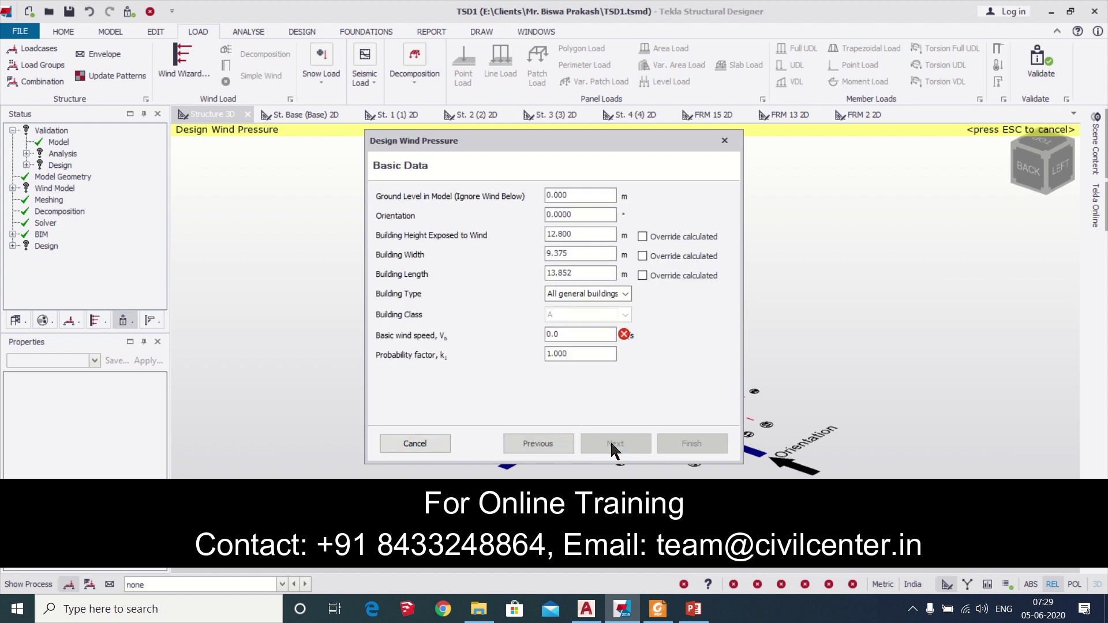
click(571, 218)
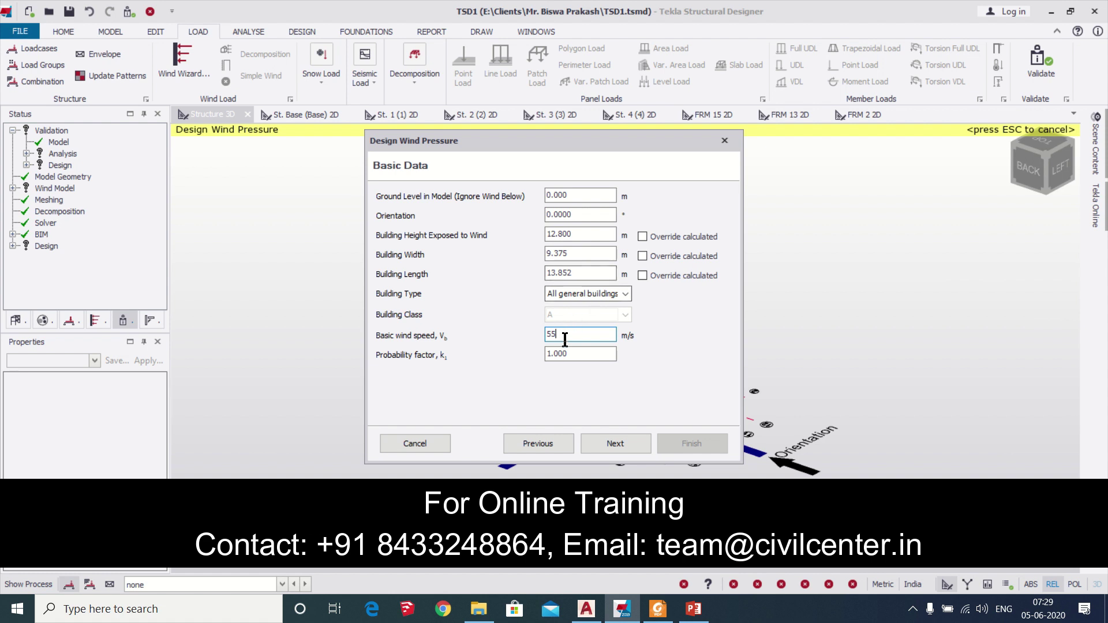
click(610, 440)
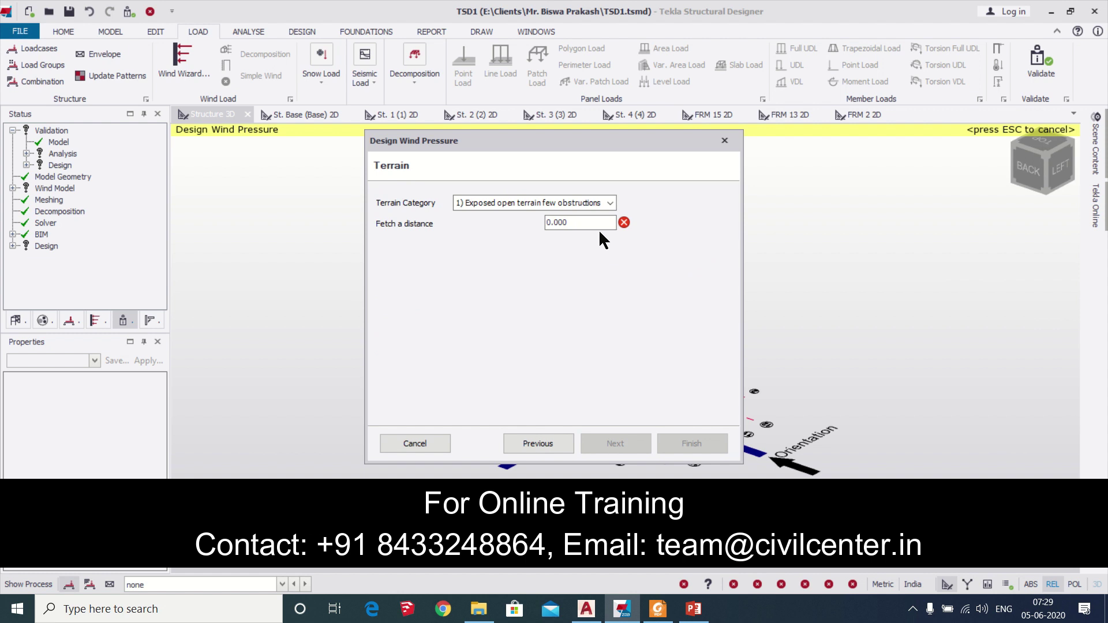
Step: Set terrain category 3 with a 5 m fetch and no topography feature
click(598, 204)
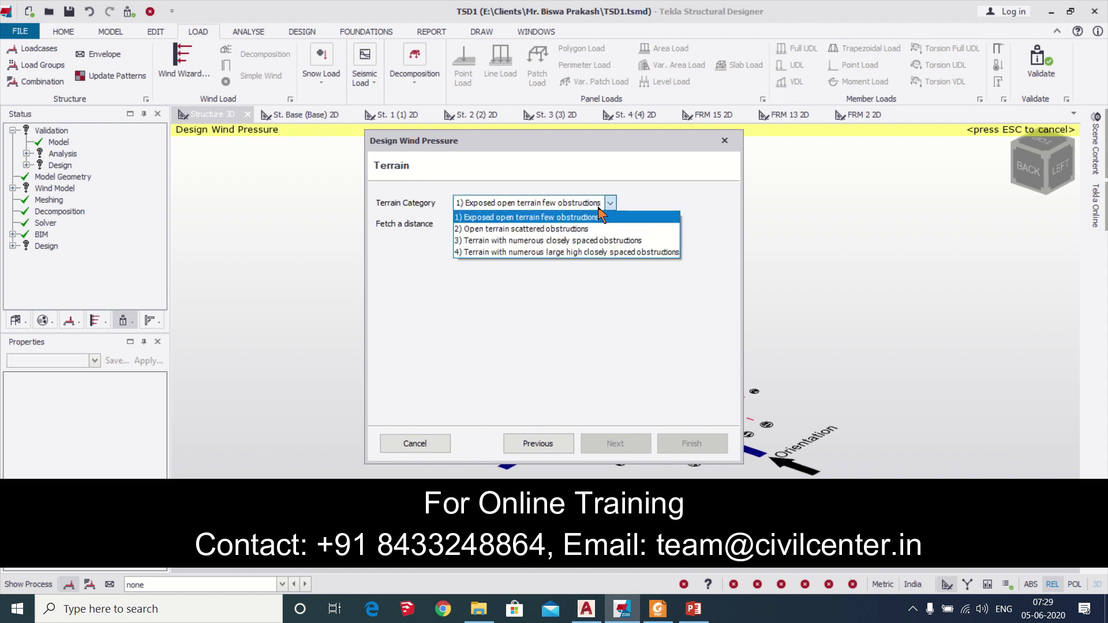
click(596, 242)
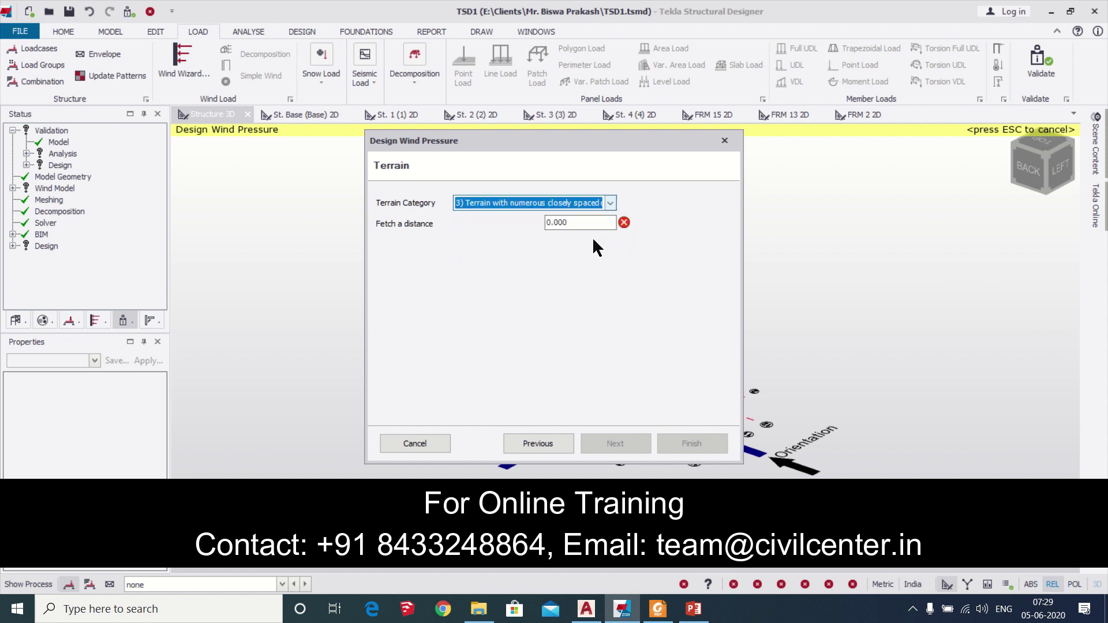
key(Tab)
text(5)
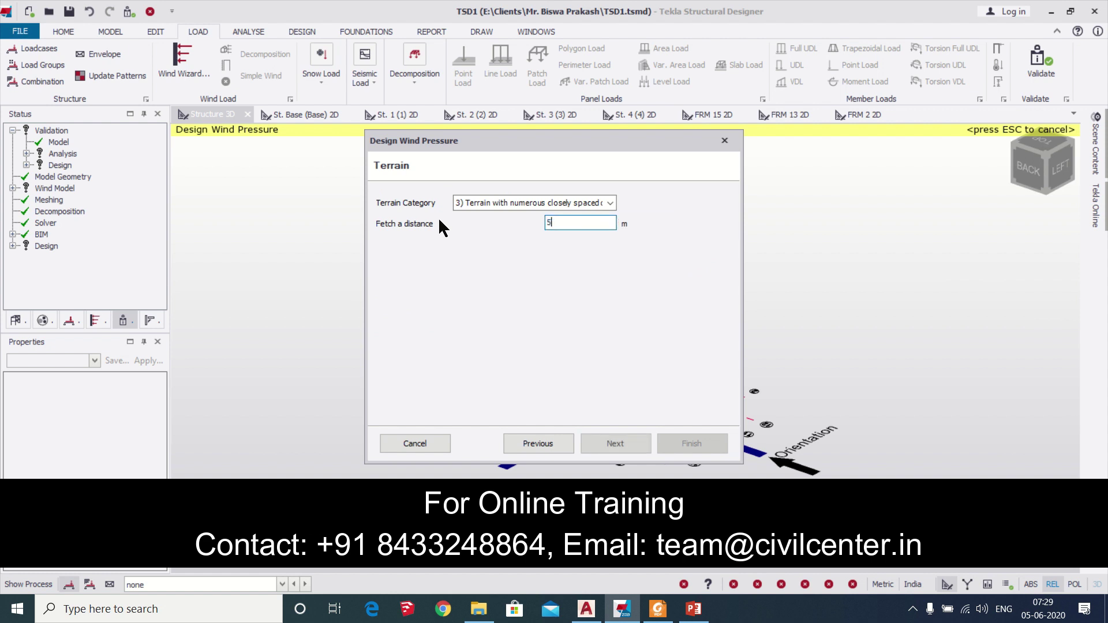
click(634, 452)
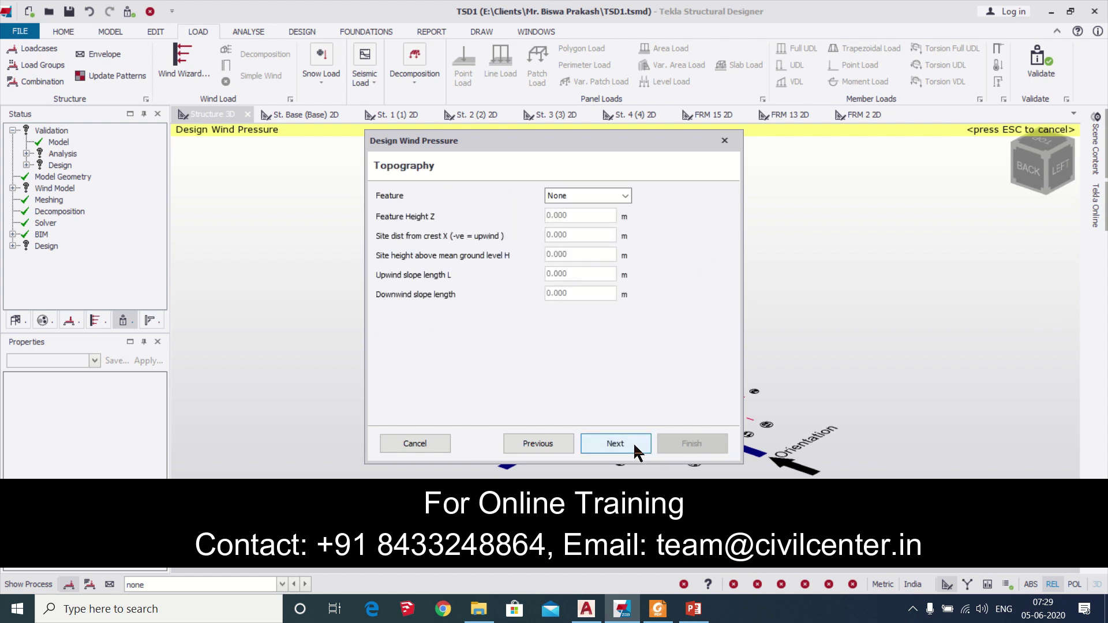
click(600, 196)
click(601, 199)
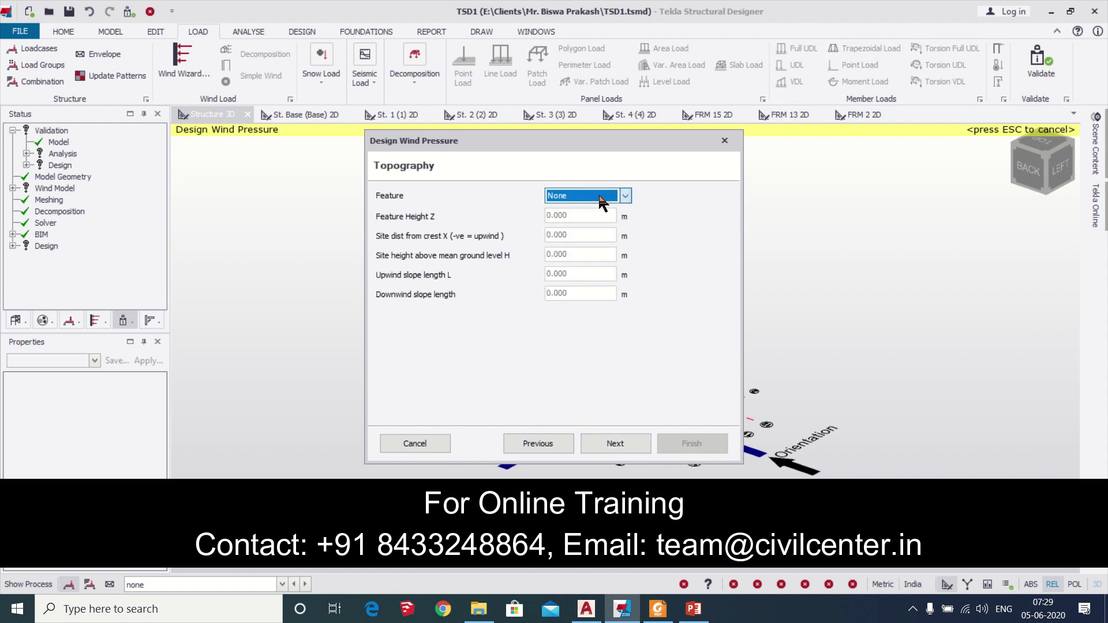
click(628, 443)
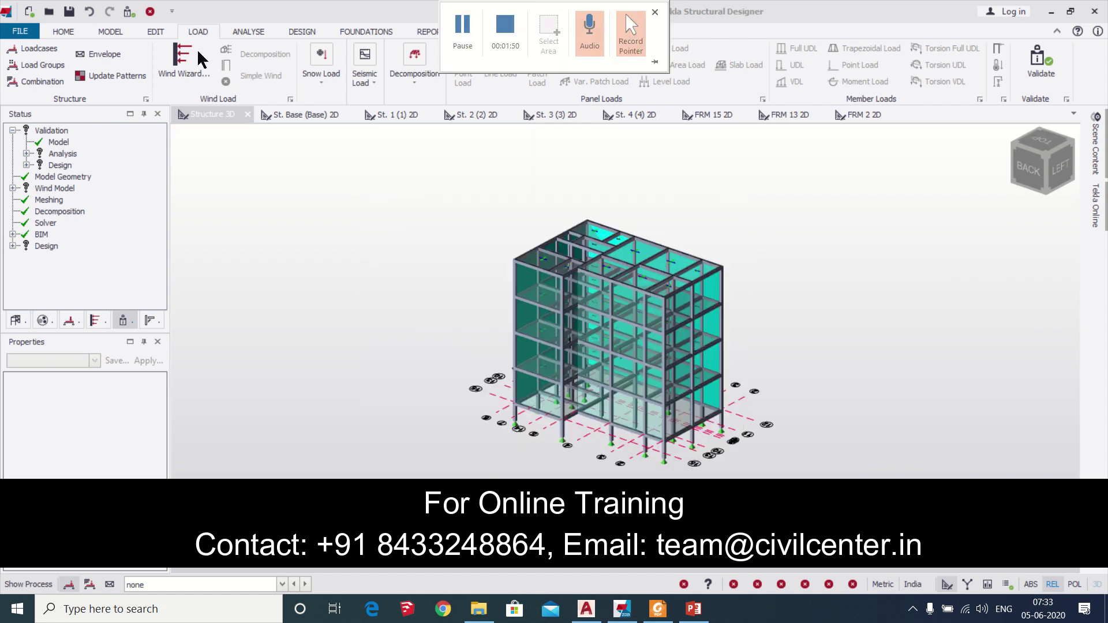
Step: Set orientation 0, building type All general buildings and basic wind speed 55.0
click(184, 61)
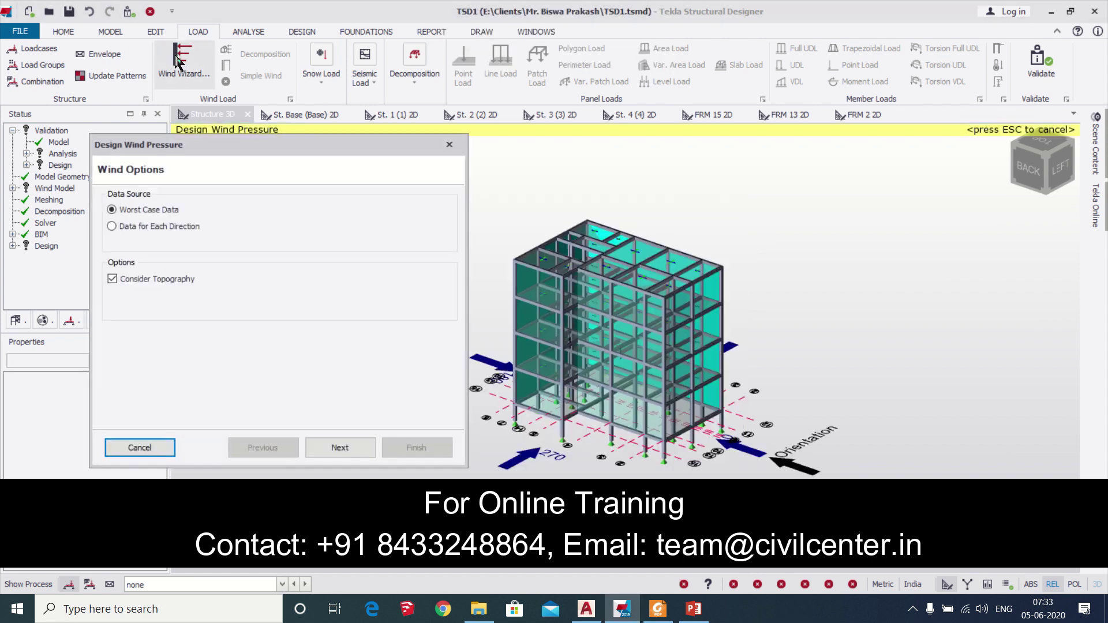
click(340, 448)
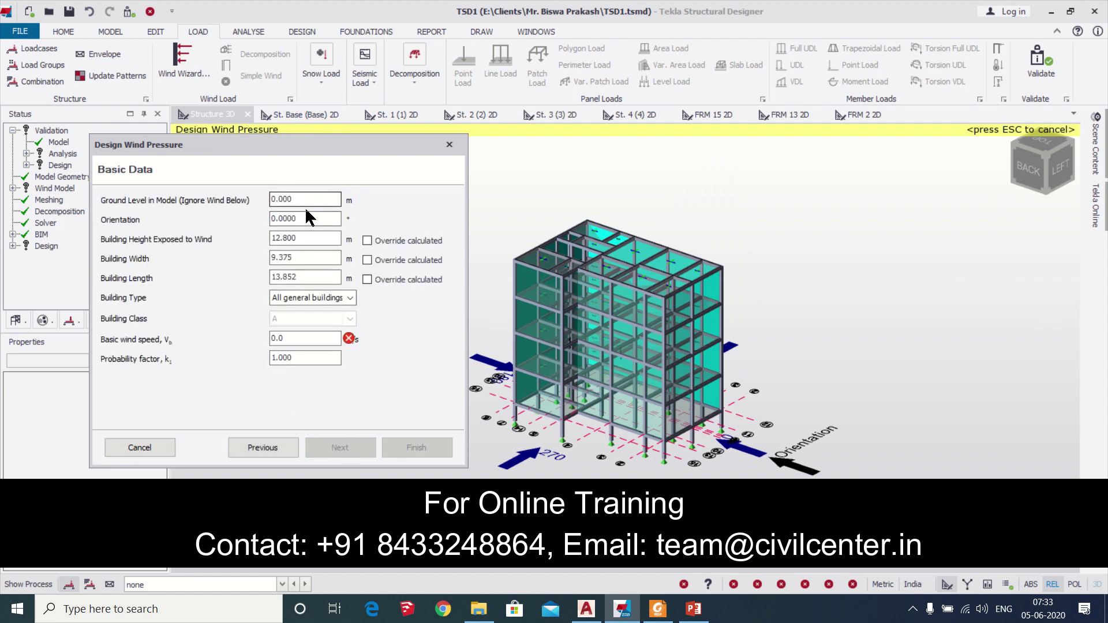
drag(306, 214, 215, 217)
text(90)
click(274, 238)
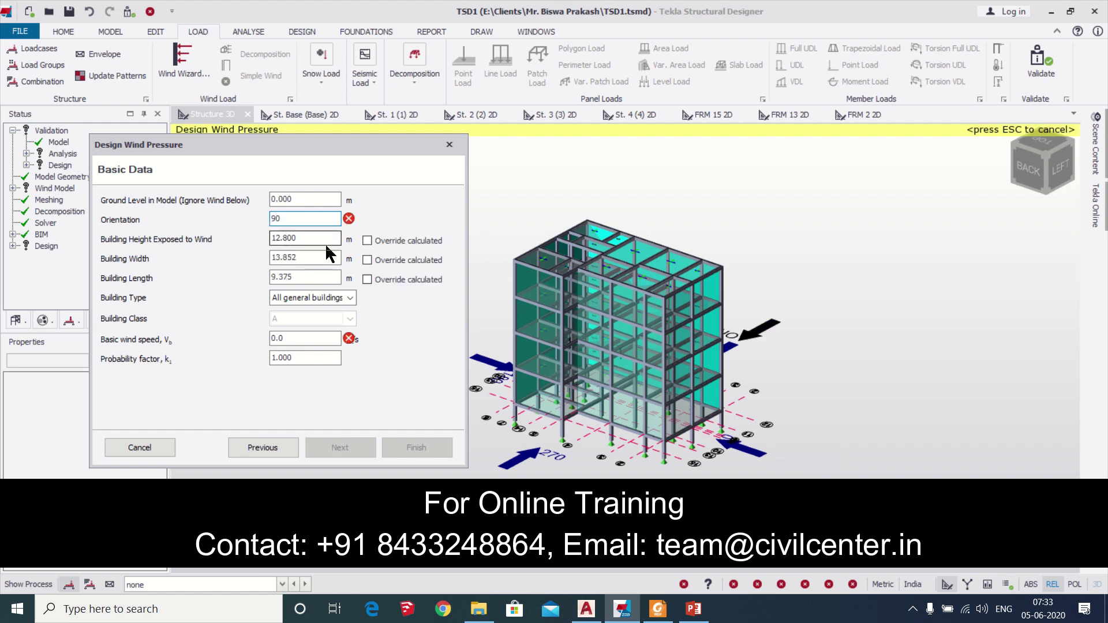
key(BackSpace)
key(BackSpace)
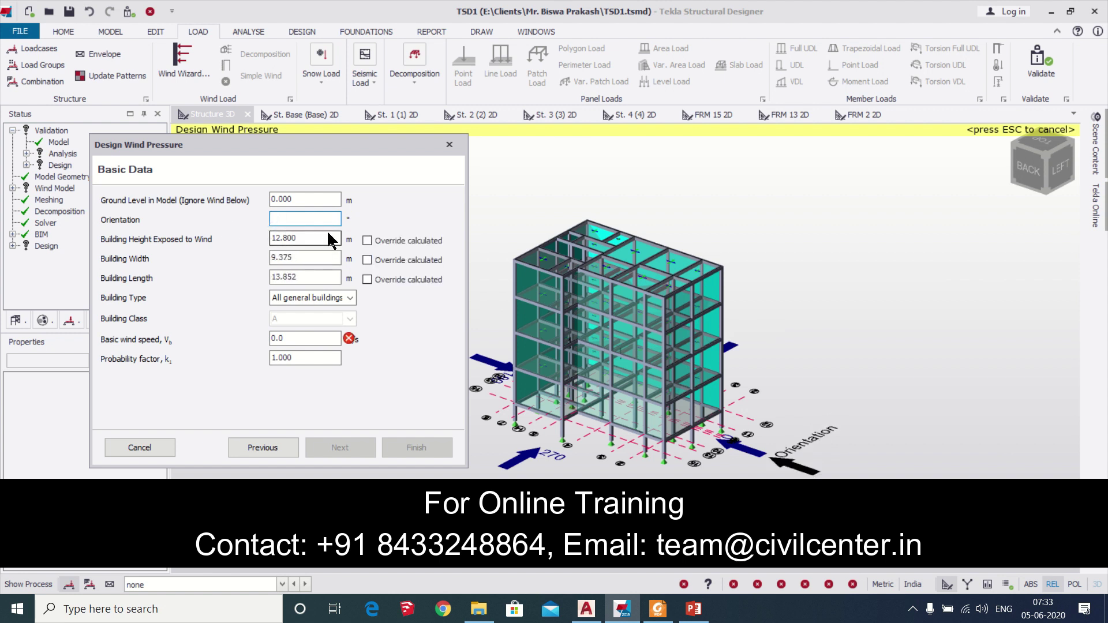
text(0)
click(343, 297)
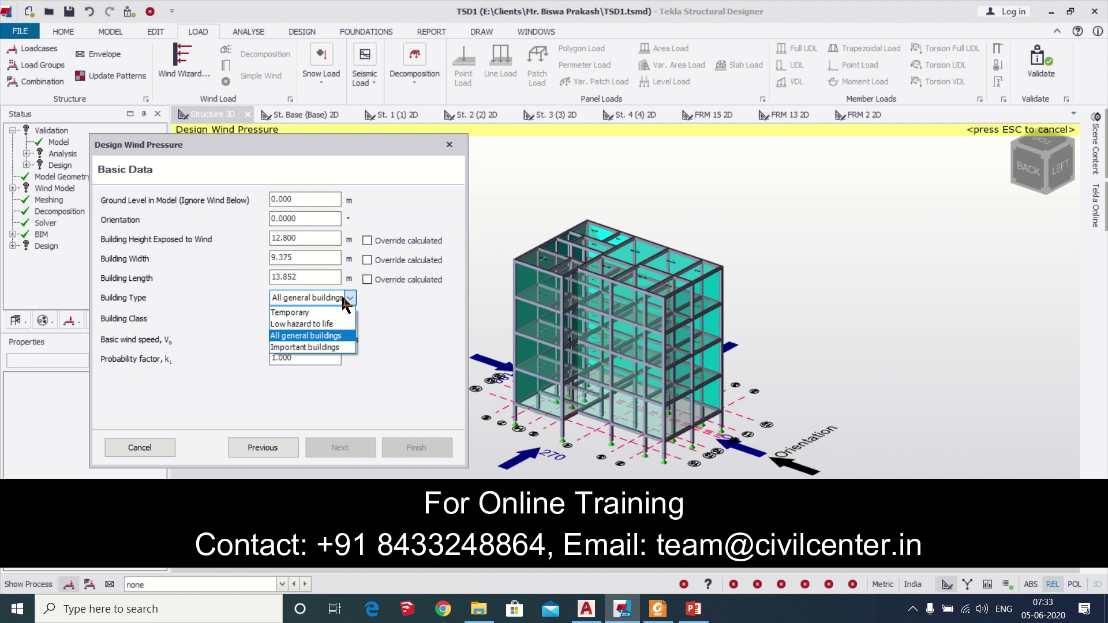
click(306, 335)
click(303, 339)
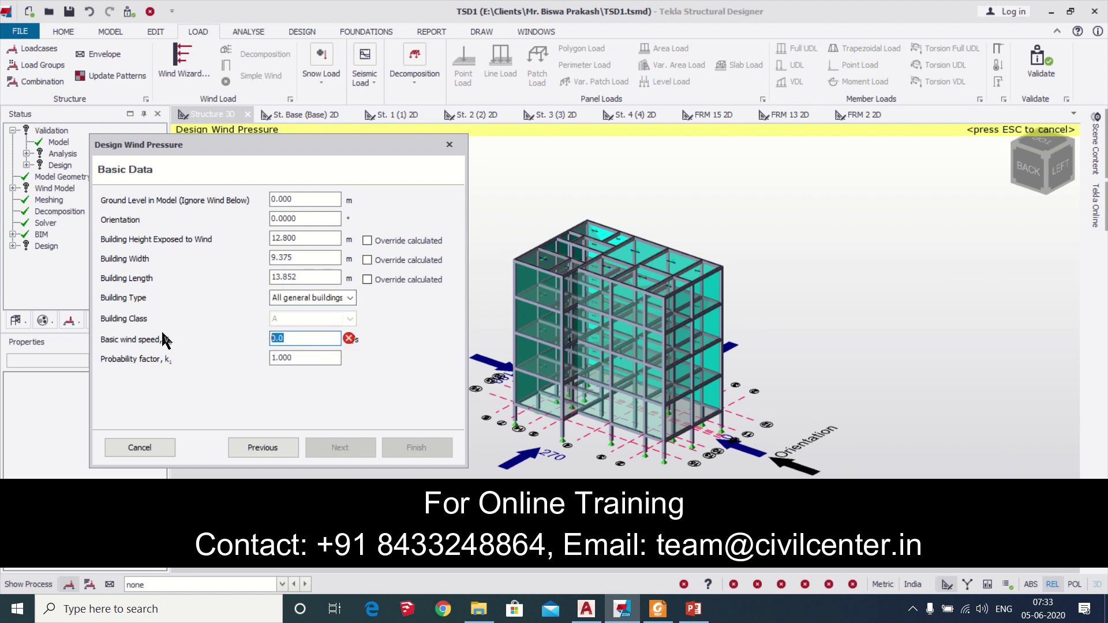
text(55.0)
Step: Choose terrain category 3 with a 5 m fetch and finish the wizard
click(327, 448)
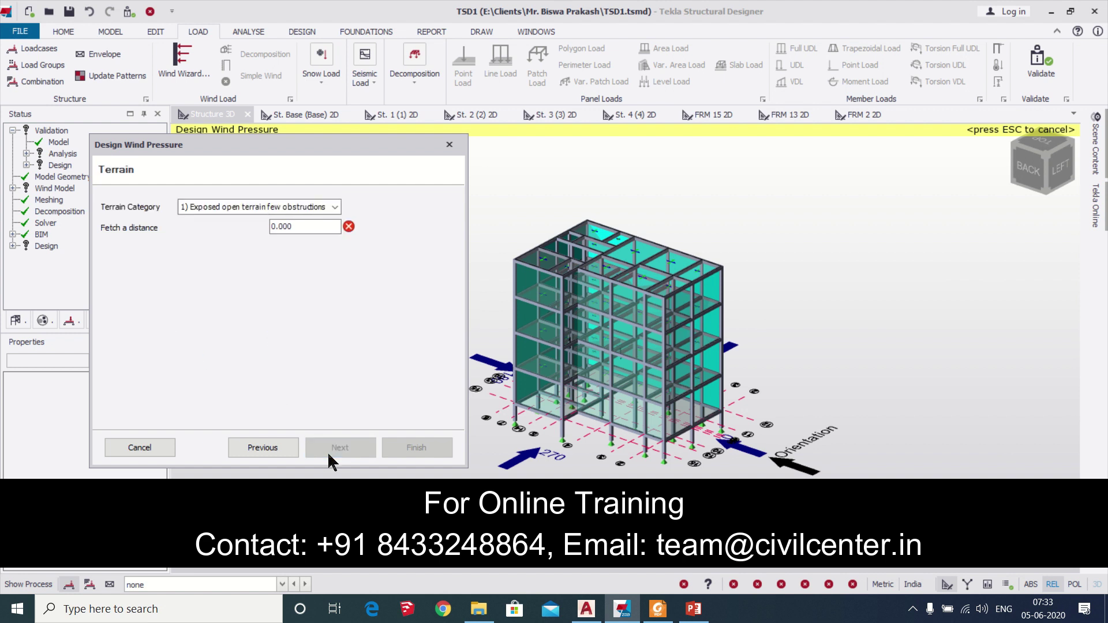
click(323, 206)
click(323, 245)
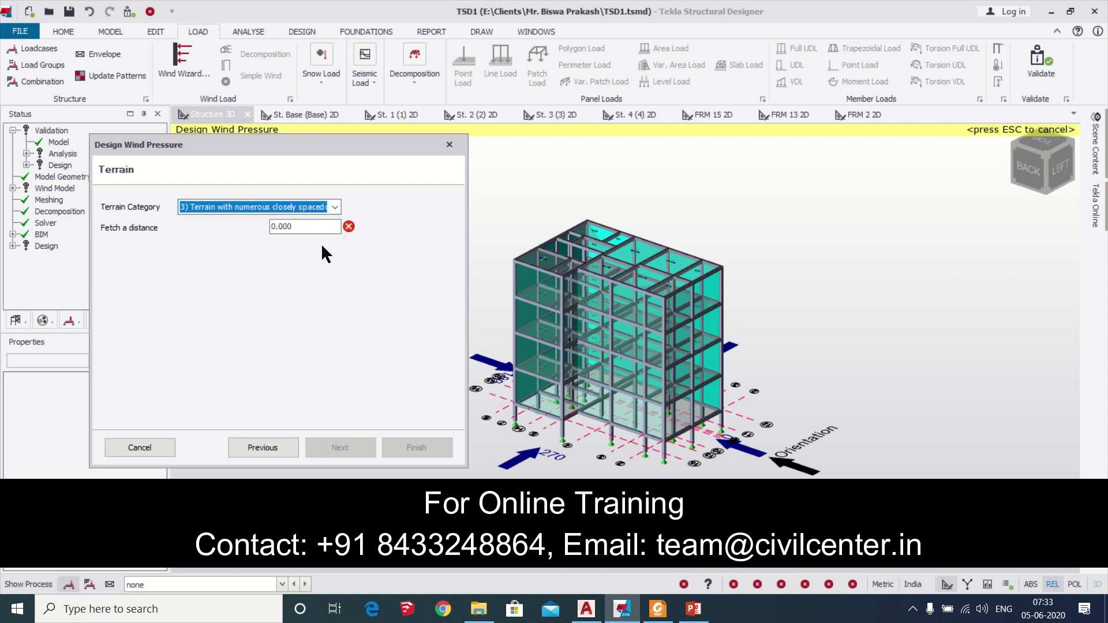
click(305, 227)
text(5)
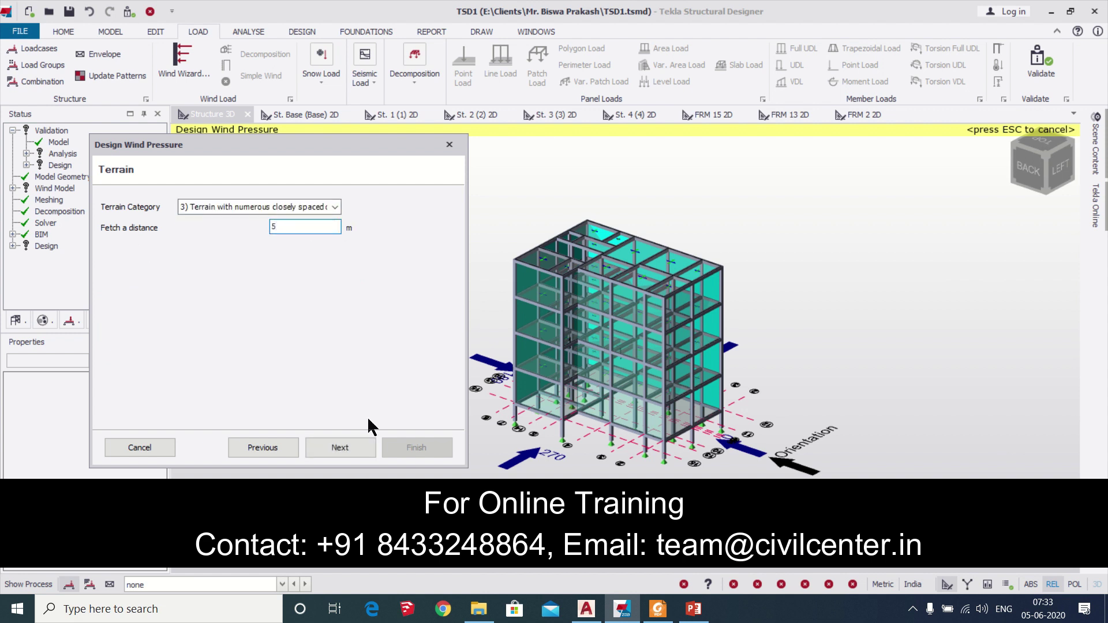
click(339, 449)
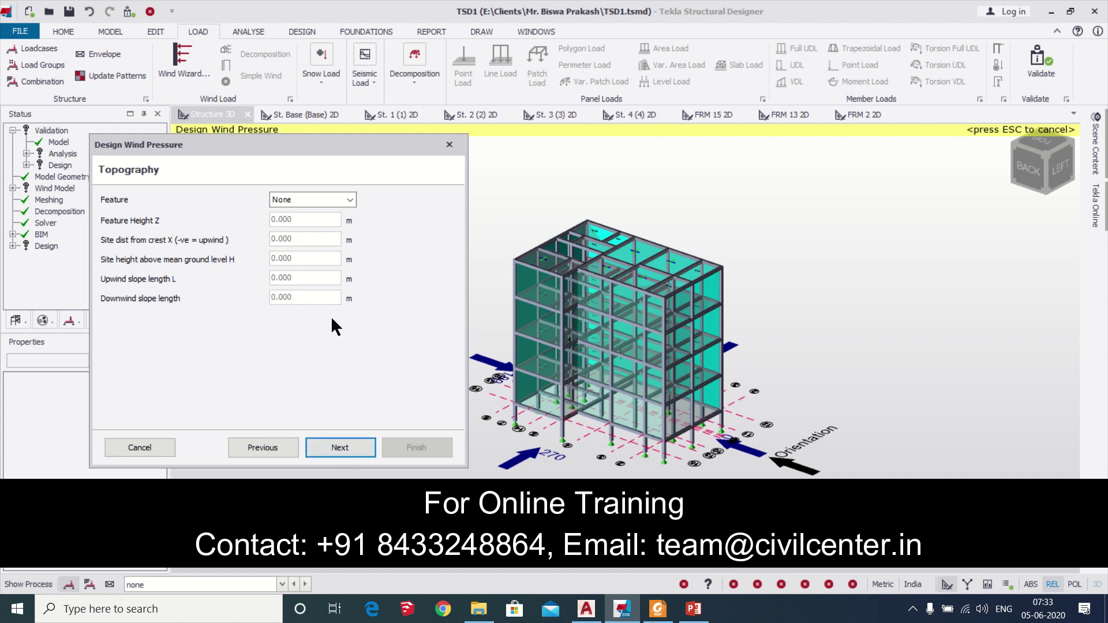
click(341, 448)
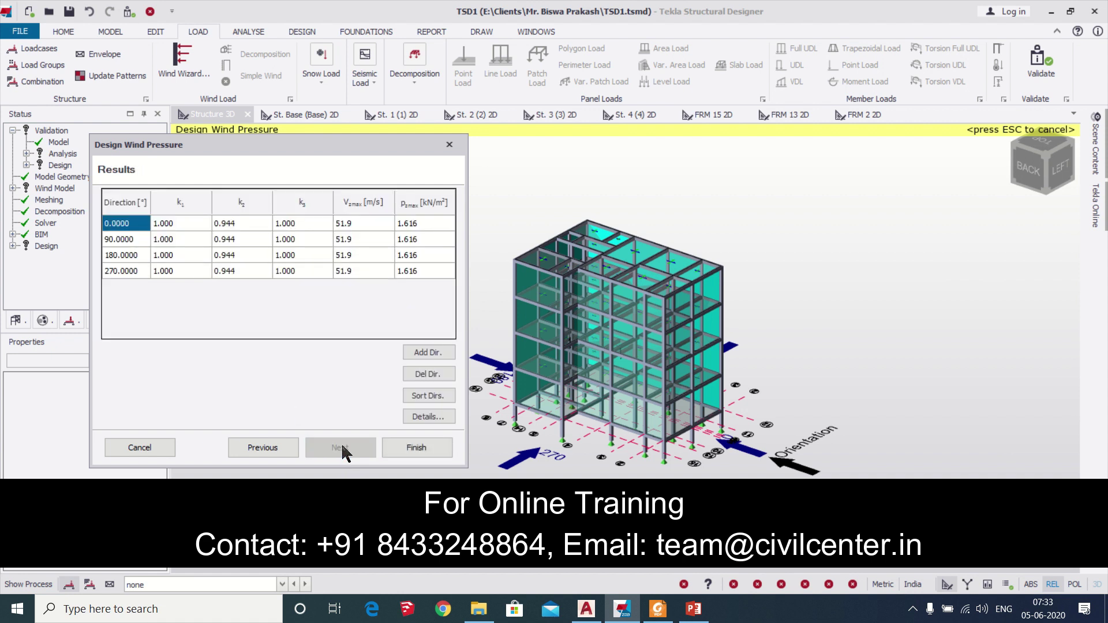
click(425, 450)
Step: Close the wind pressure setup and add four loadcases in Wind Loadcases
click(183, 74)
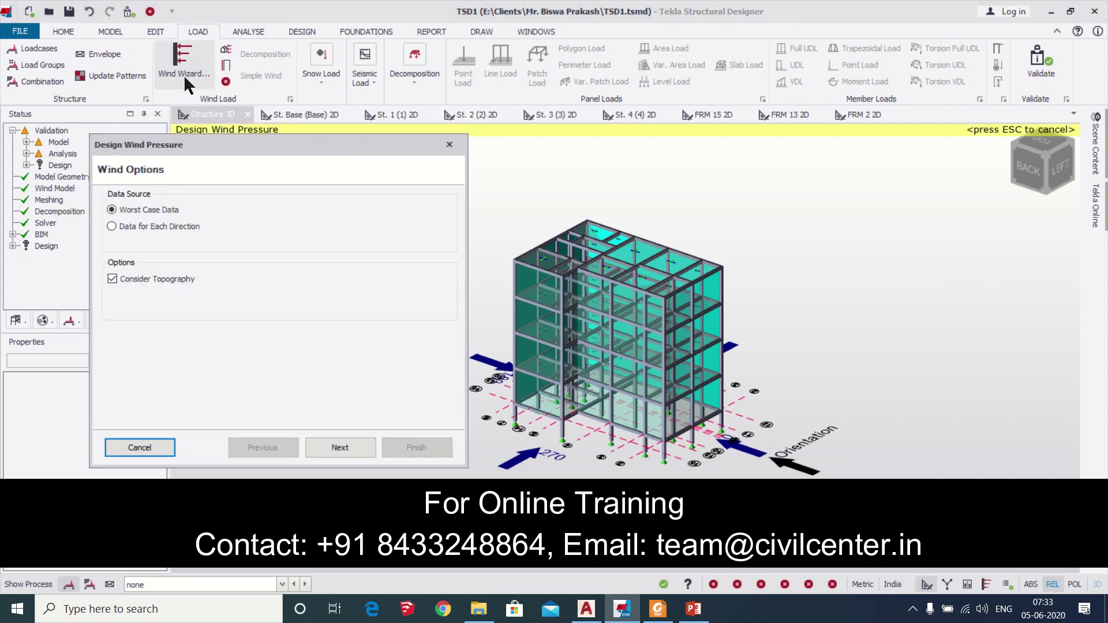
click(445, 151)
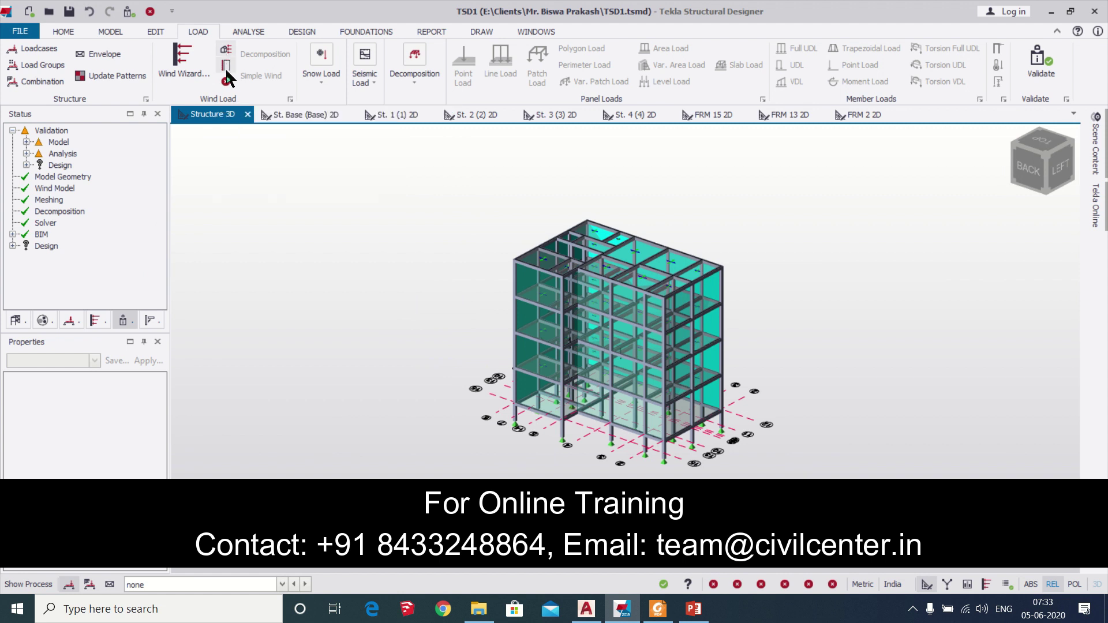
click(227, 71)
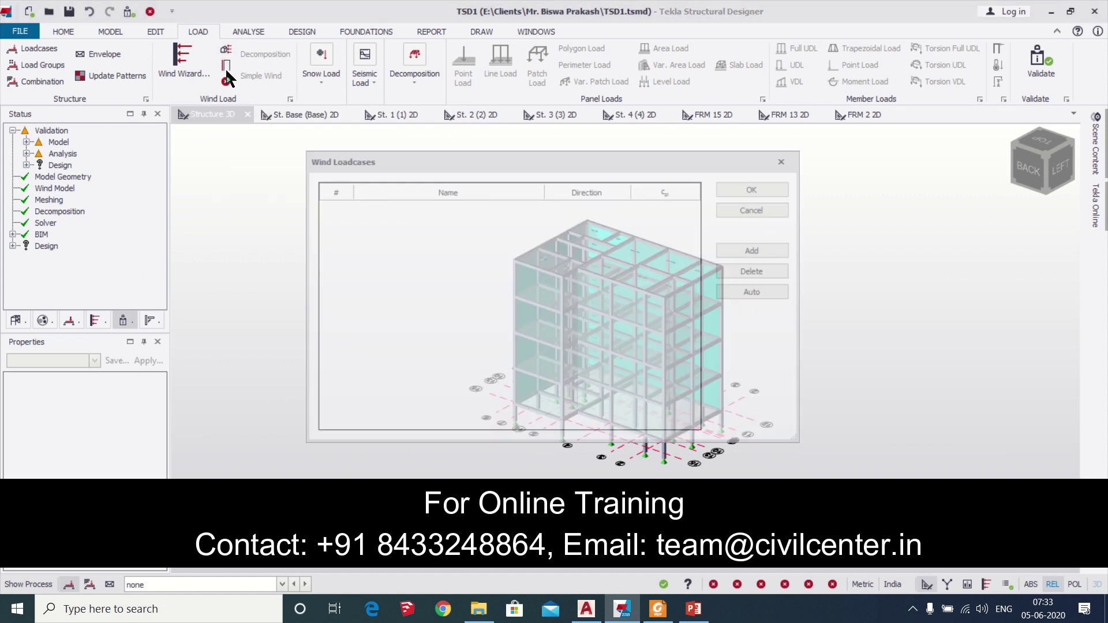
click(745, 248)
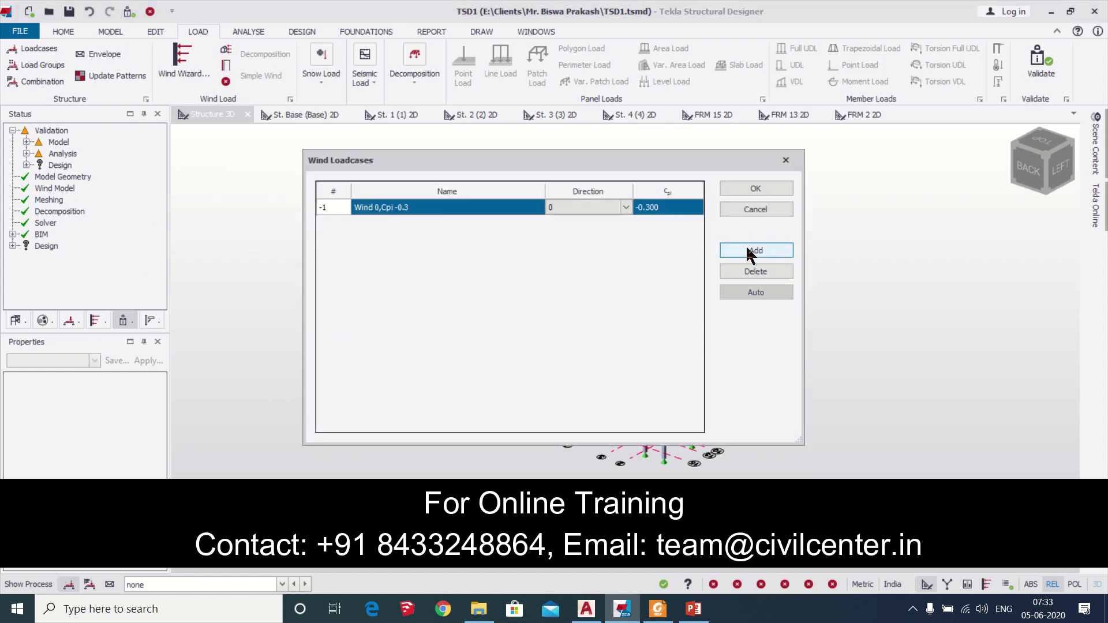
click(747, 249)
click(749, 251)
click(749, 252)
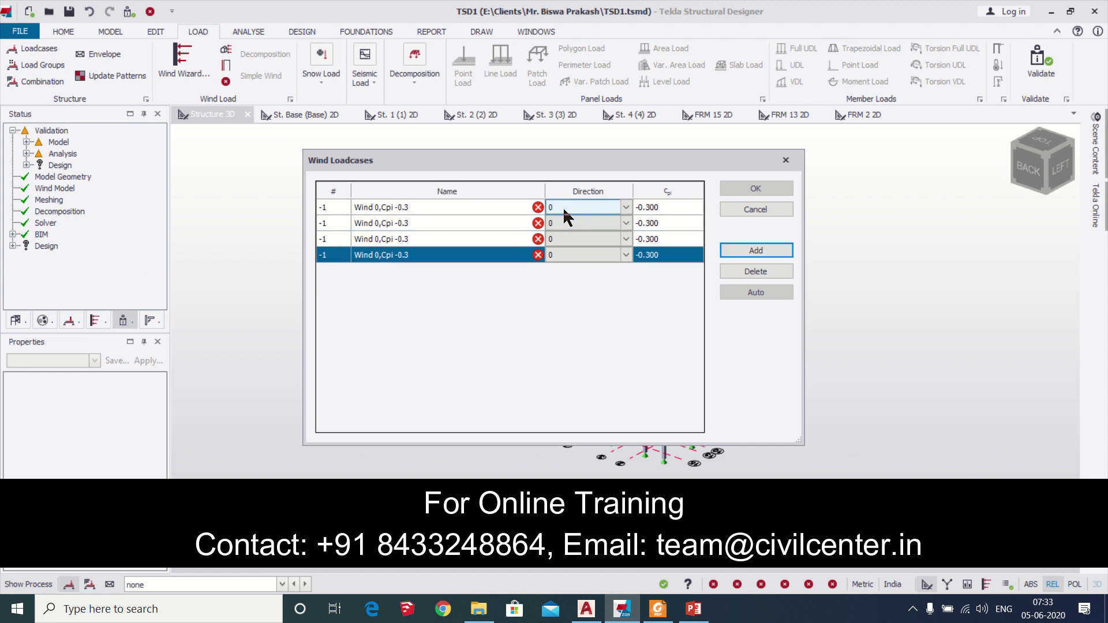
Step: Set the loadcase directions to 0, 90, 180 and 270 and confirm
click(623, 208)
click(610, 223)
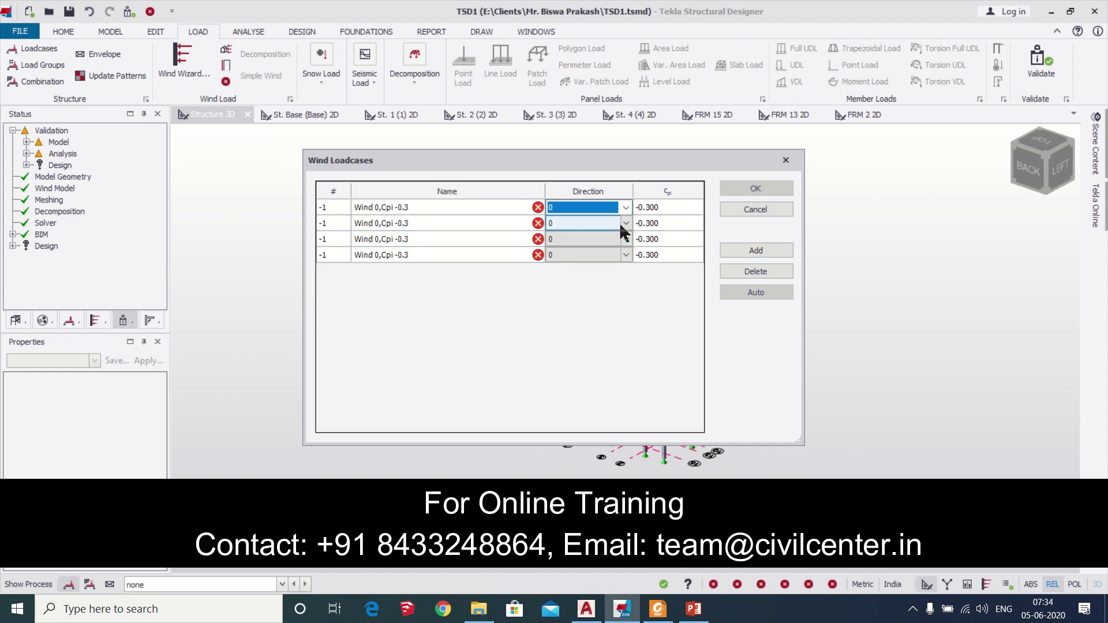
click(622, 224)
click(611, 249)
click(622, 238)
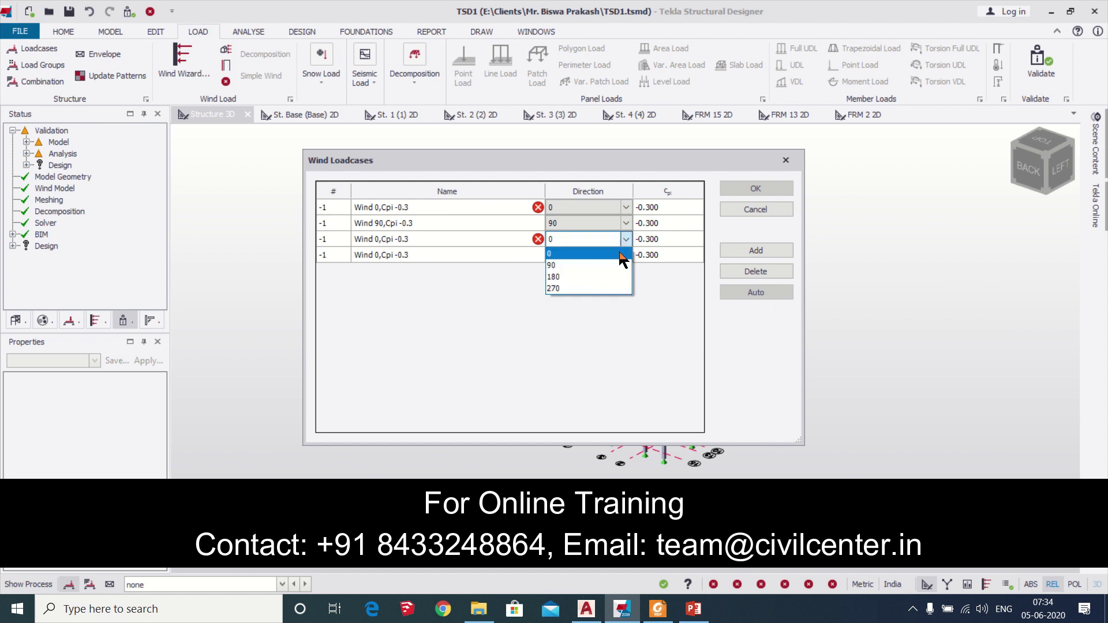
click(619, 277)
click(624, 254)
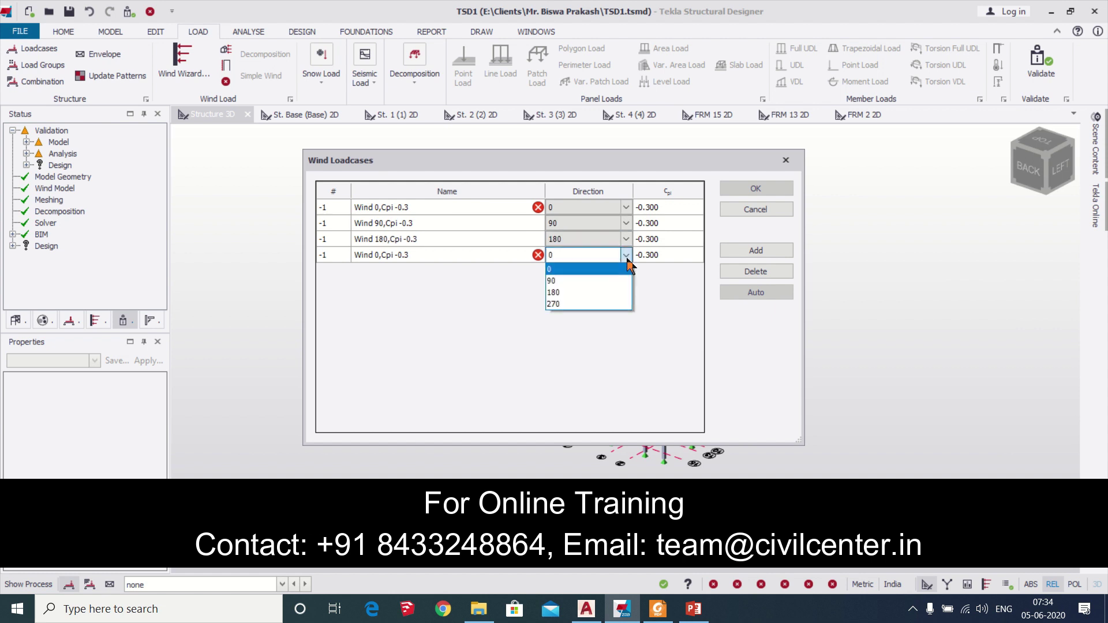
click(625, 304)
click(765, 186)
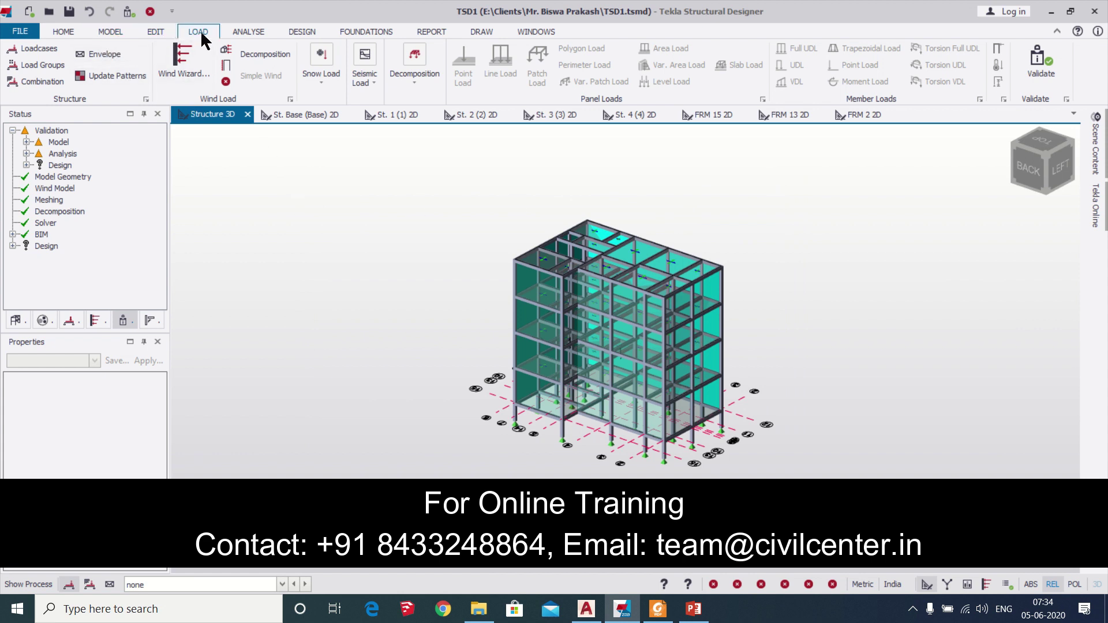
Step: Start the Seismic Wizard with Code Spectra and move on to the seismic base information
click(322, 79)
click(363, 85)
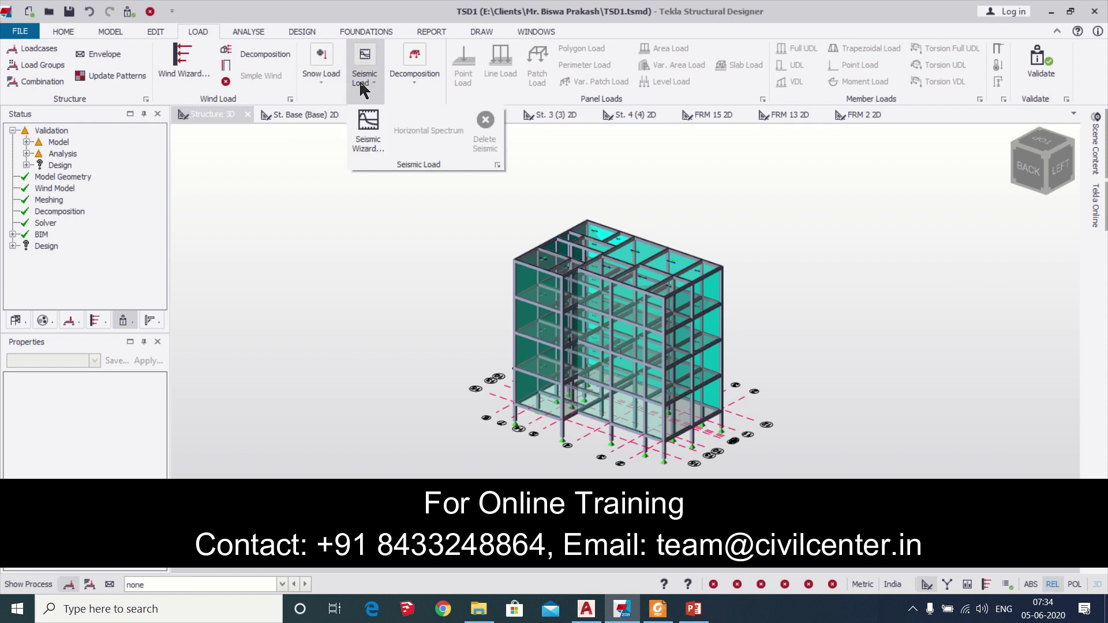
click(359, 126)
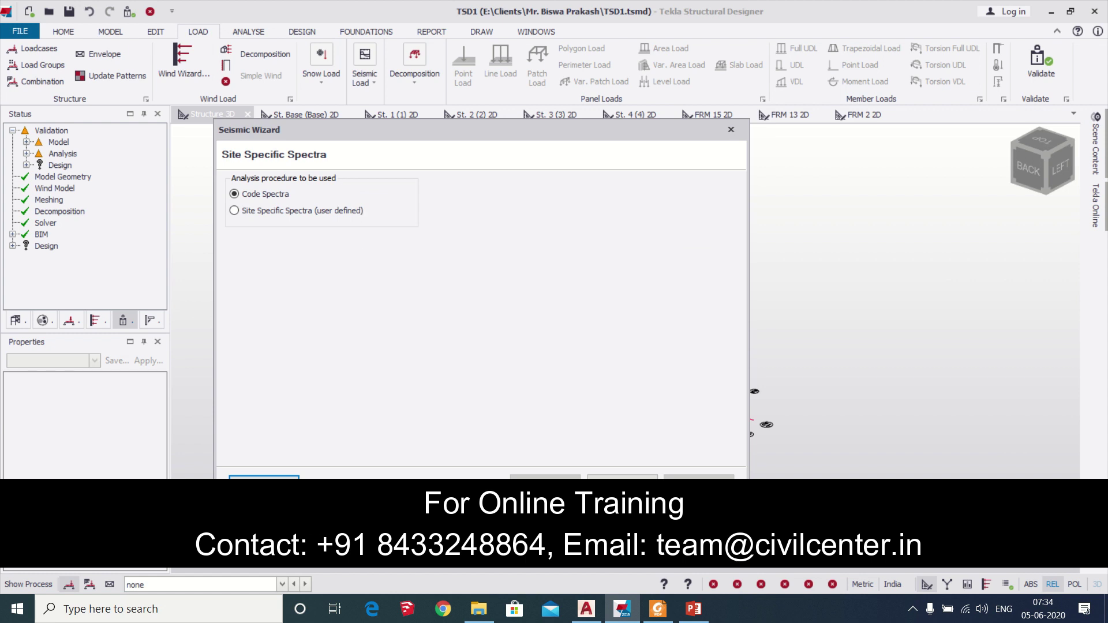
click(622, 483)
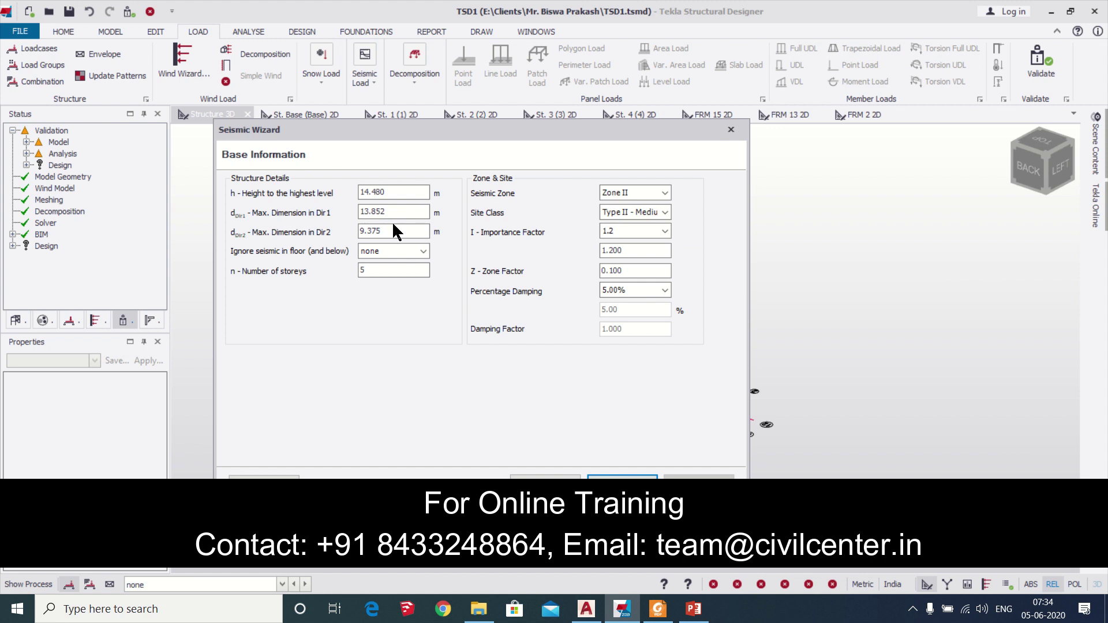
Step: Ignore seismic at St. Base, and set Seismic Zone III and Type II - Medium Soils site class
click(406, 252)
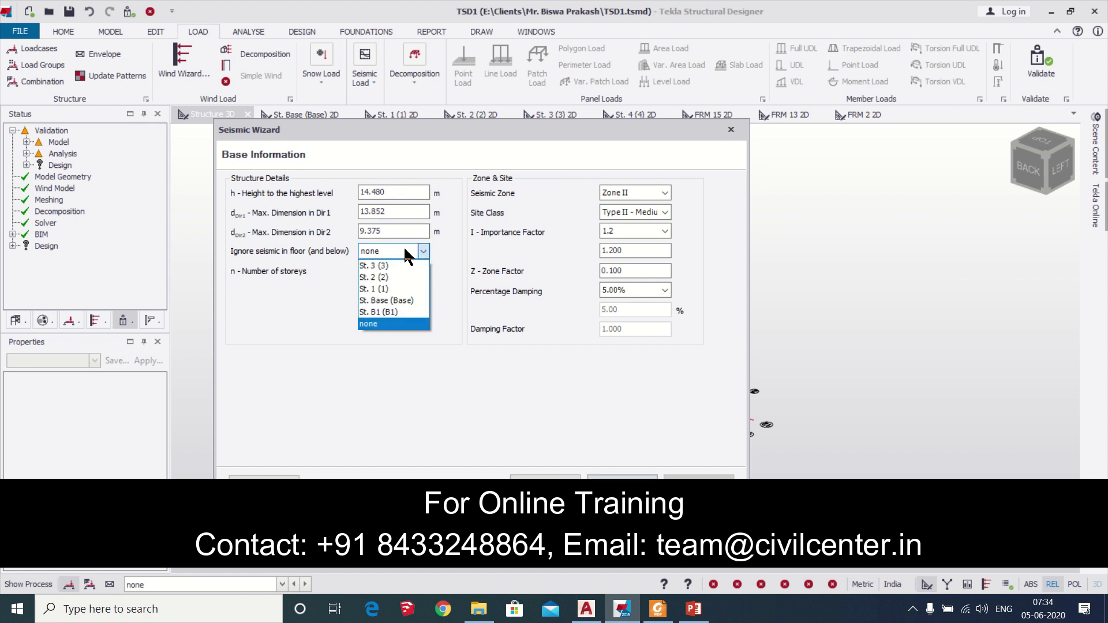
click(407, 301)
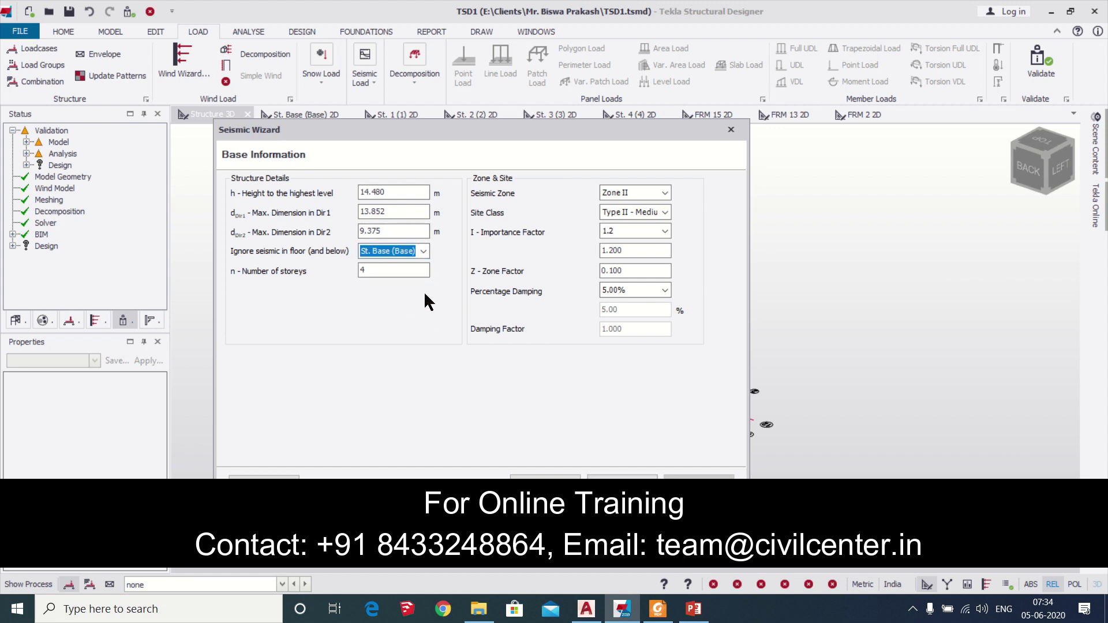
click(661, 193)
click(657, 219)
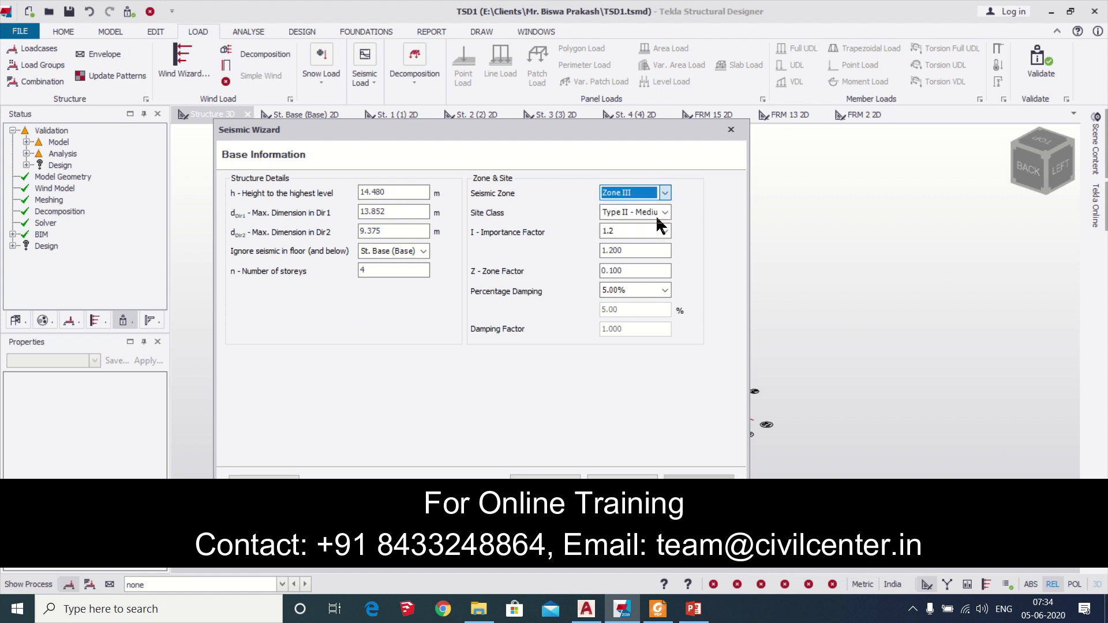
click(658, 212)
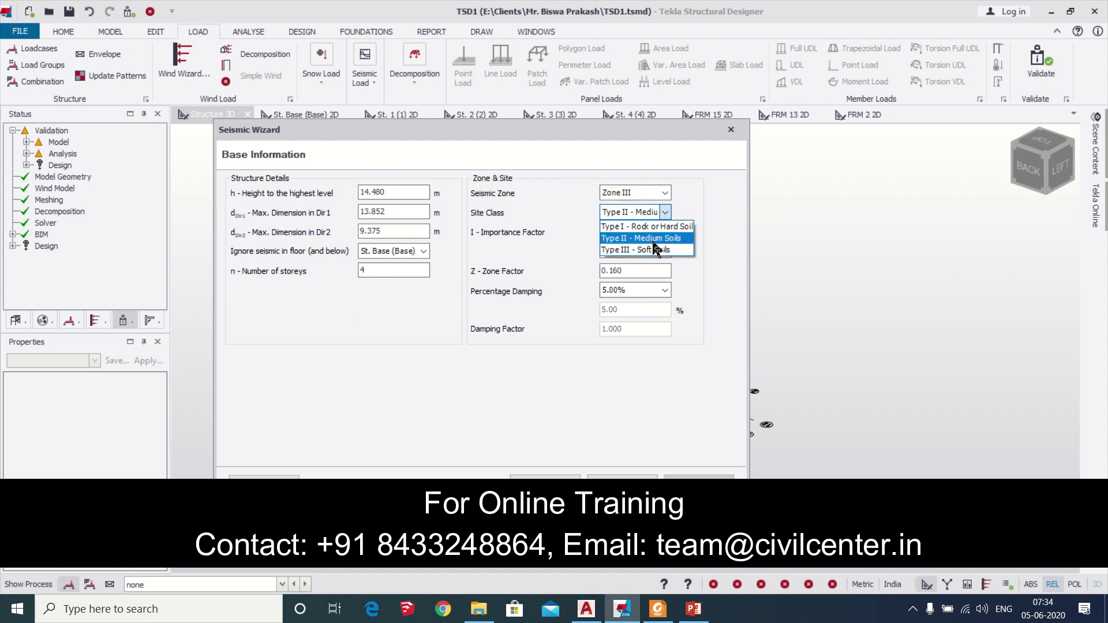
click(651, 239)
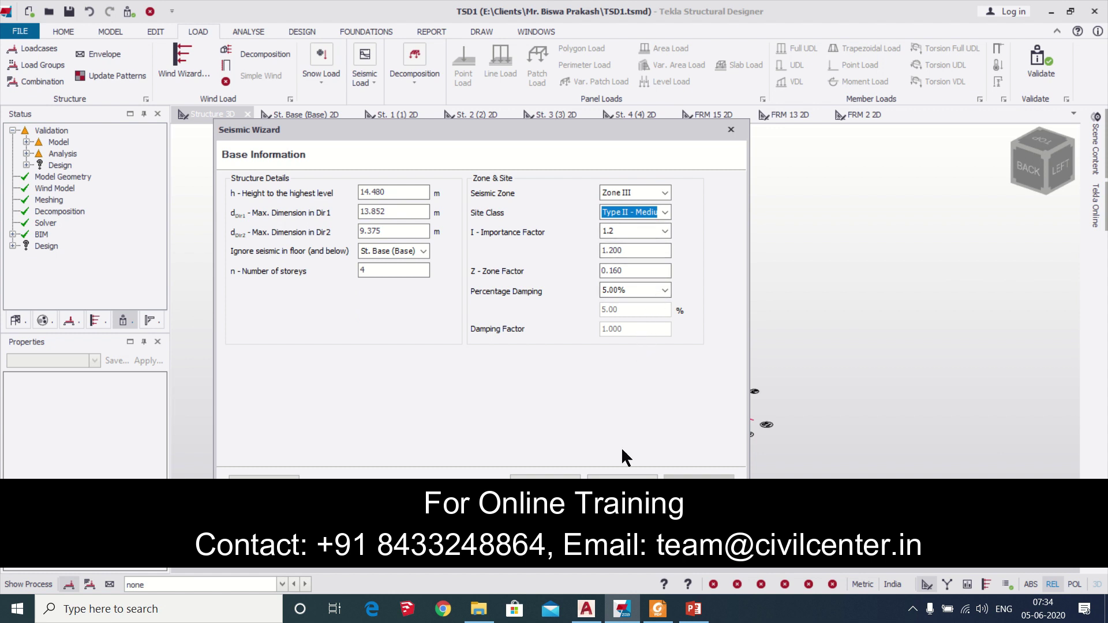
click(622, 483)
Step: Set the structure type to RC MRF for both direction 1 and direction 2
click(622, 482)
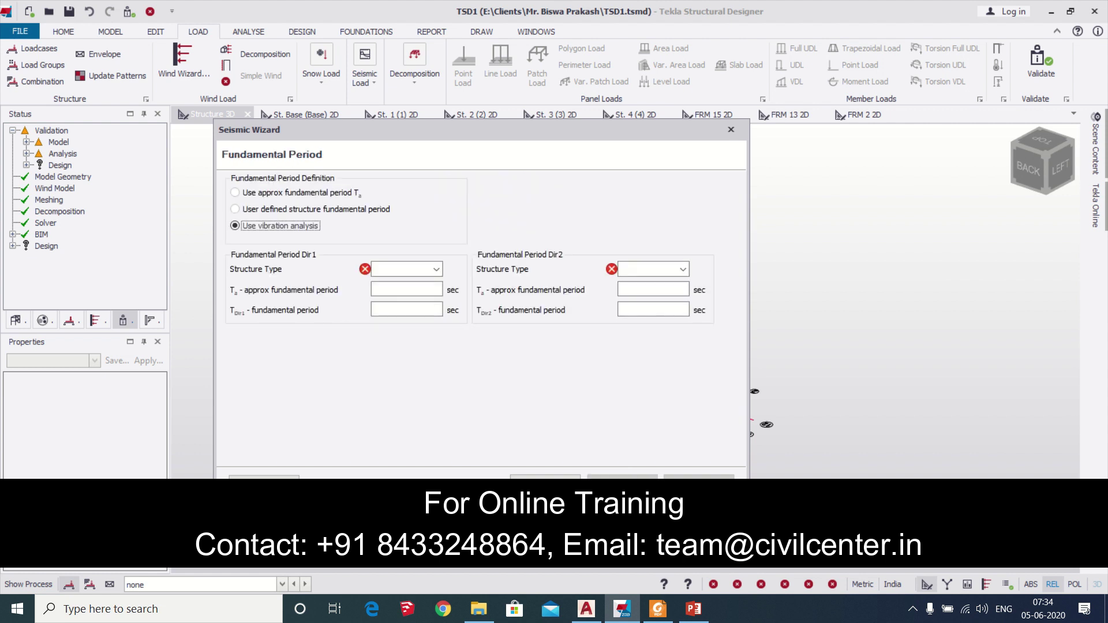
click(436, 269)
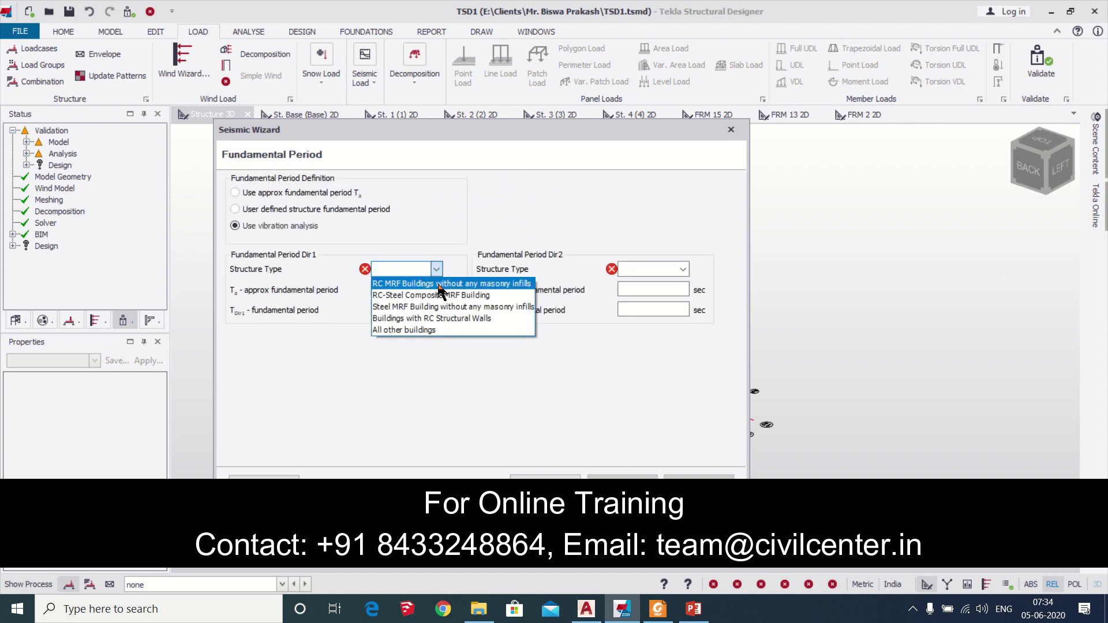
click(439, 284)
click(683, 269)
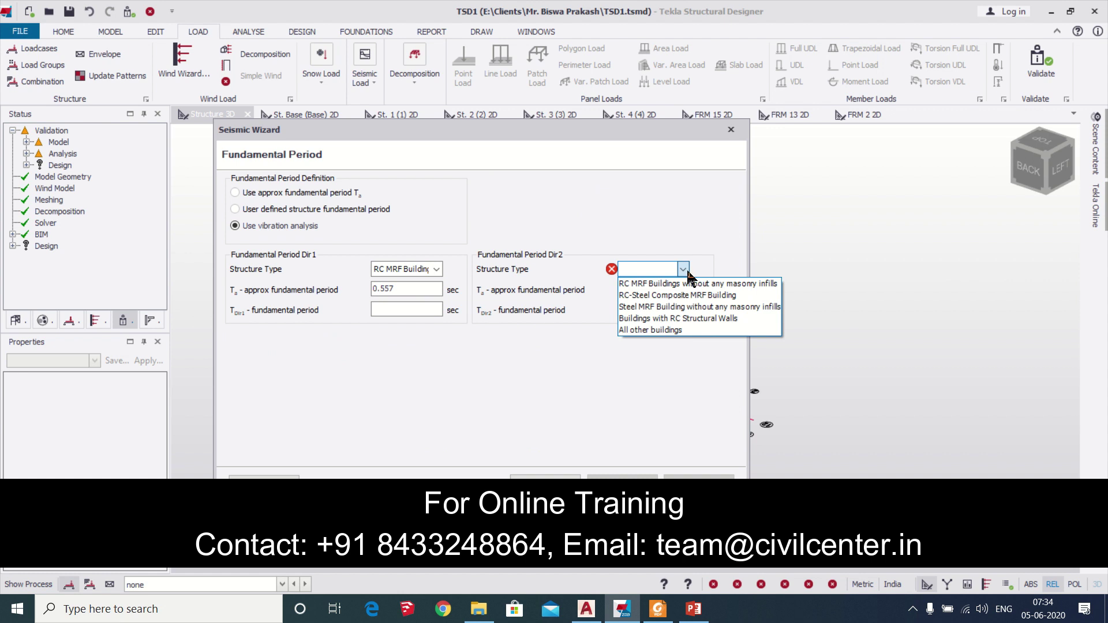
click(683, 284)
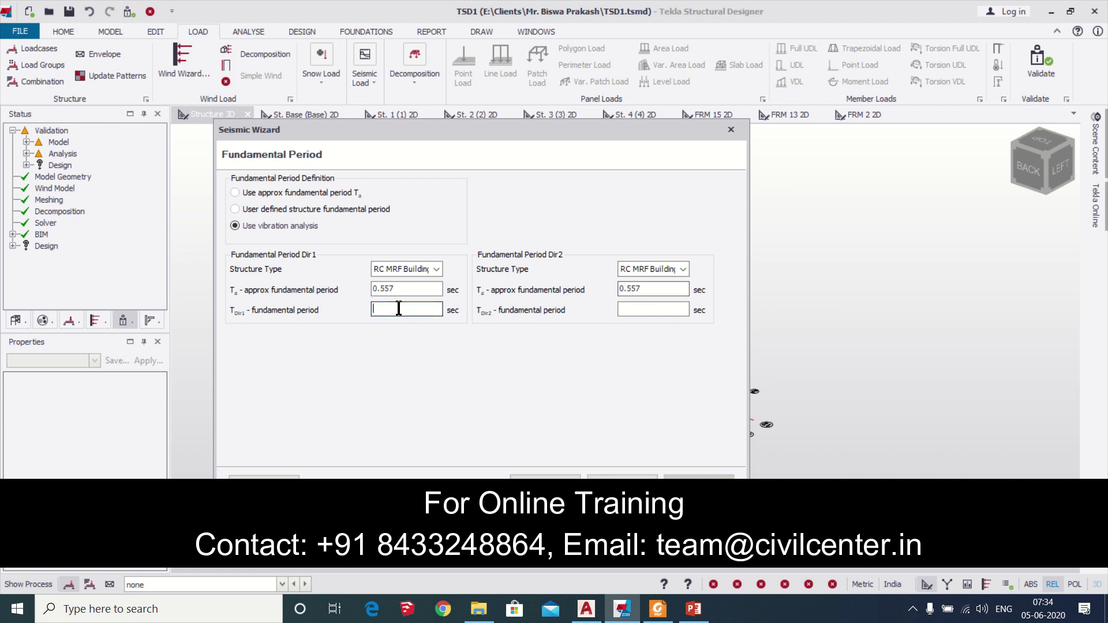
Step: Choose Moment Frame Systems (OMRF) as the seismic force resisting system in both directions
click(622, 482)
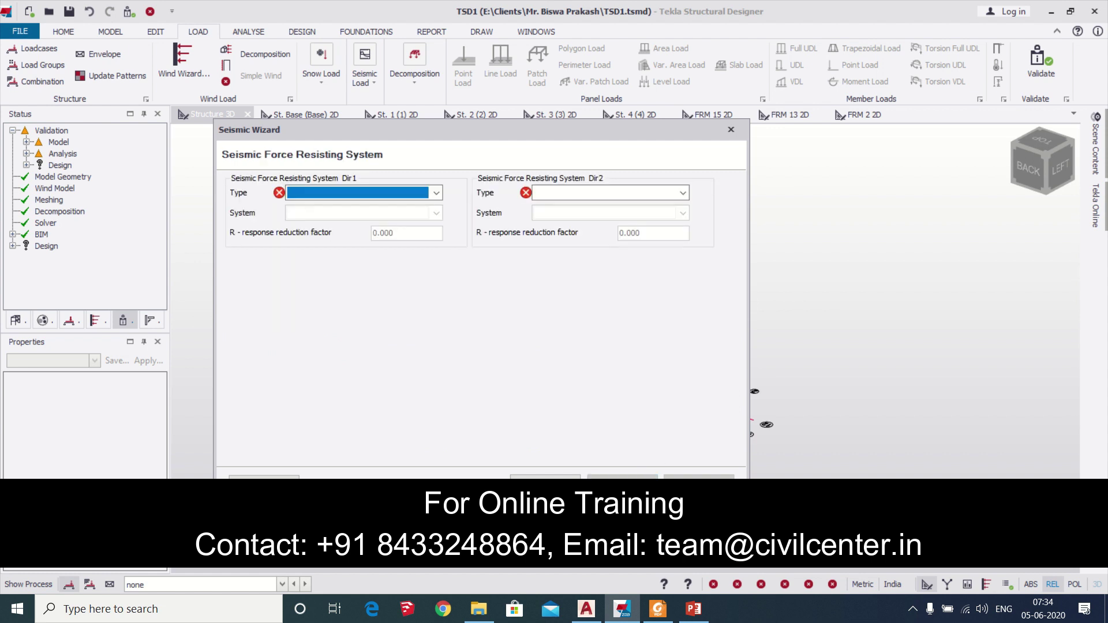
click(431, 194)
click(334, 207)
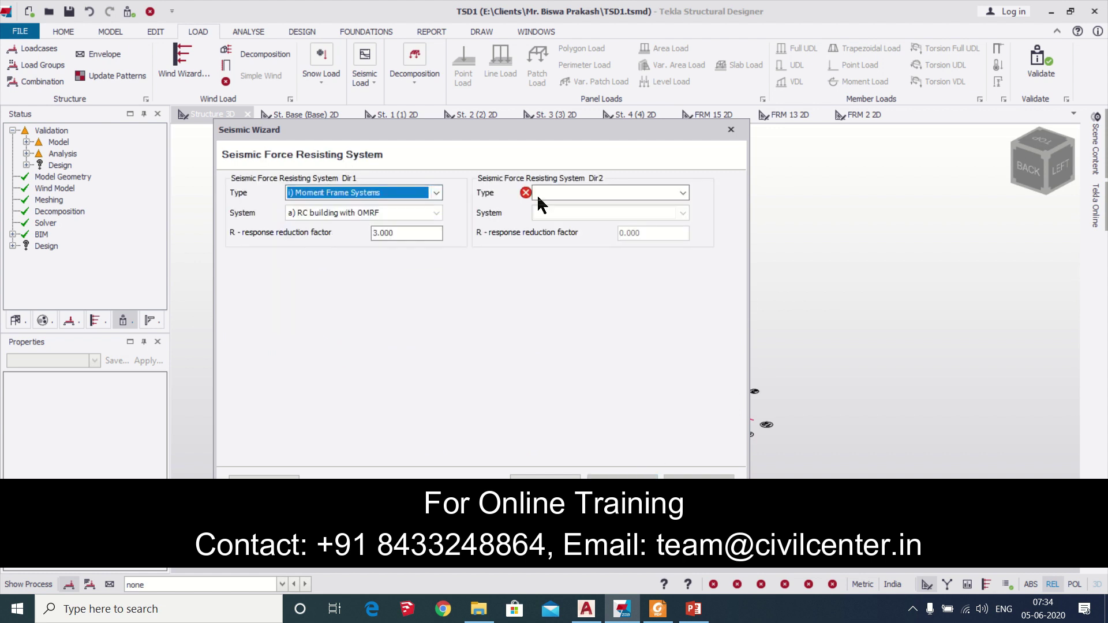
click(563, 192)
click(563, 207)
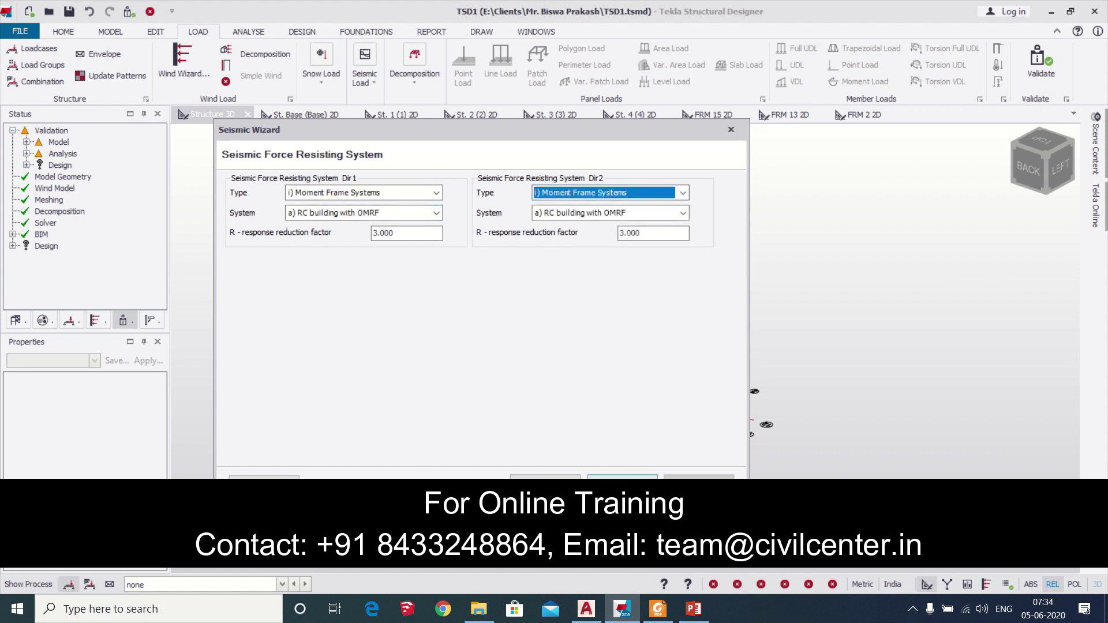
Step: Include all remaining loadcases in the effective seismic weight and finish the Seismic Wizard
click(622, 482)
click(436, 185)
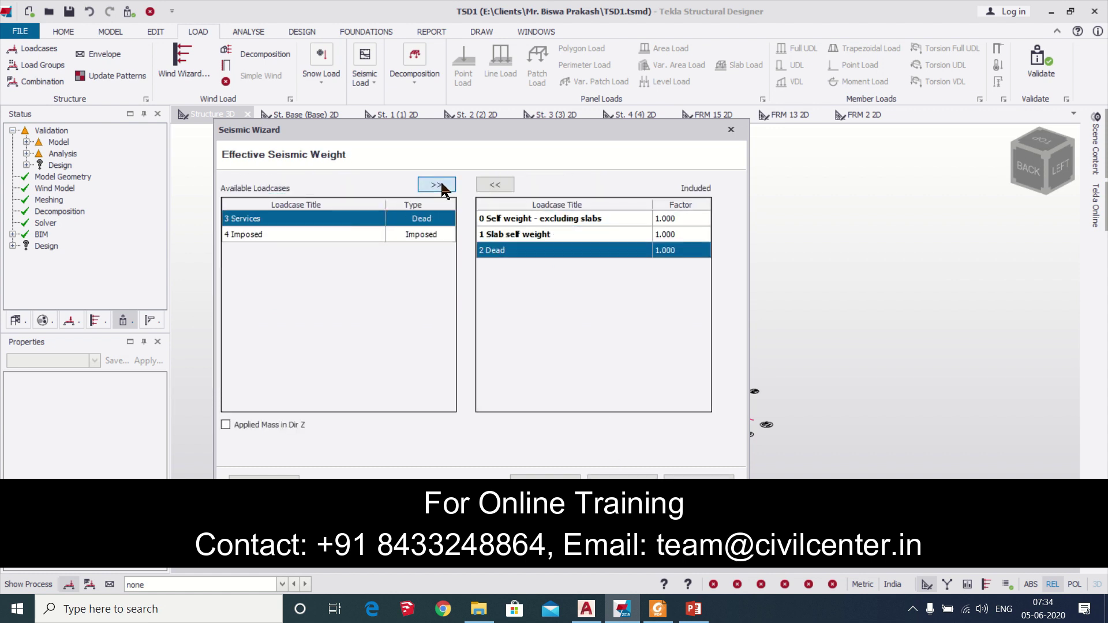
click(622, 482)
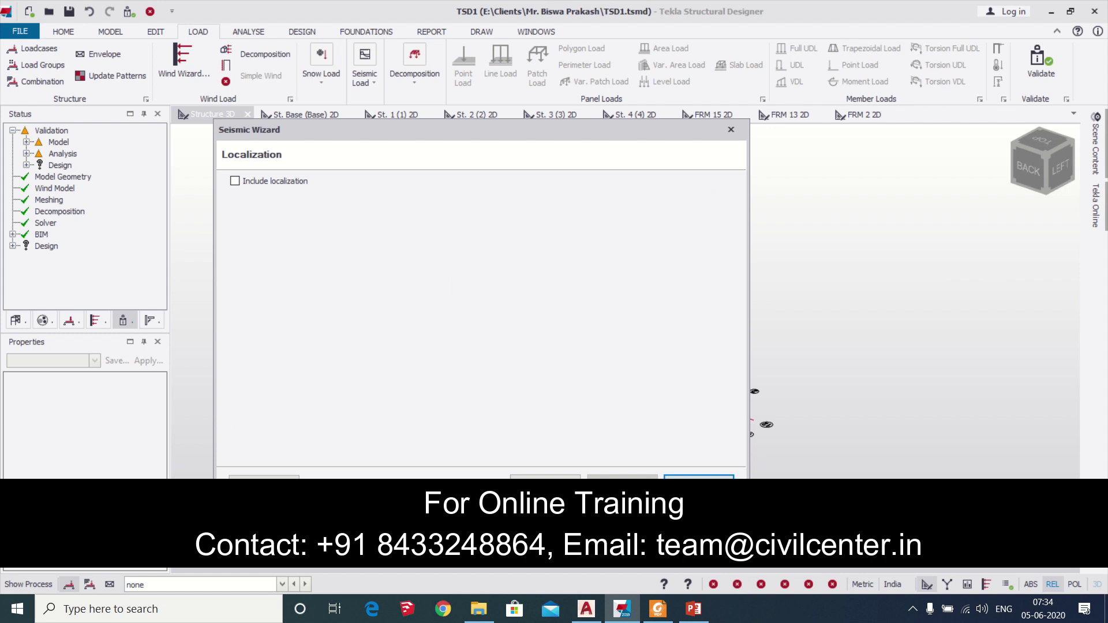
click(699, 482)
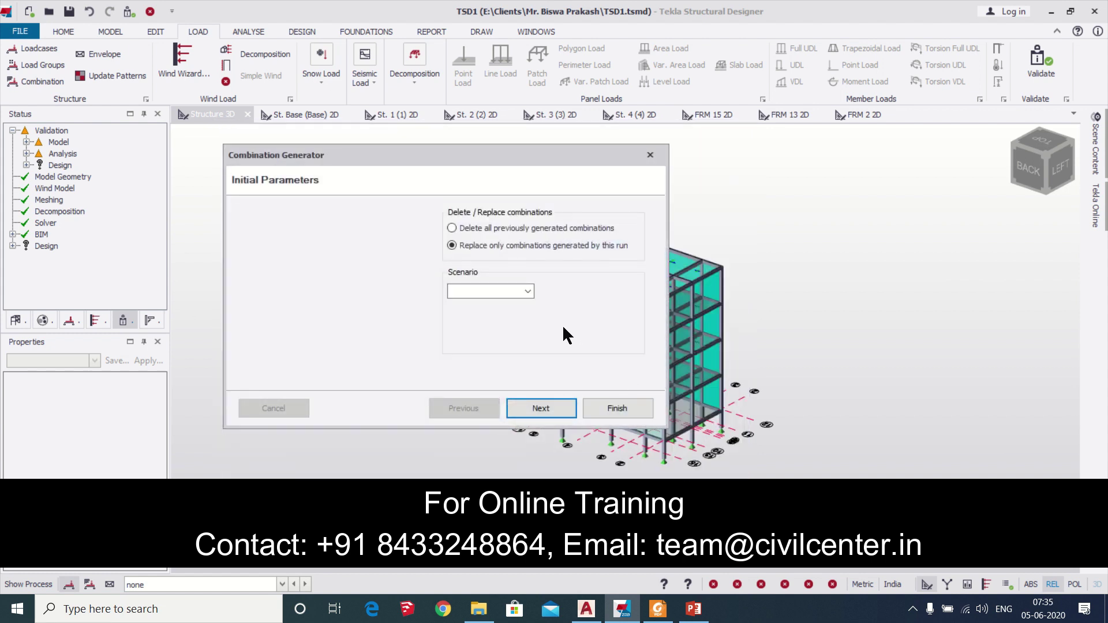
Step: Choose the Operating scenario in the Combination Generator
click(526, 298)
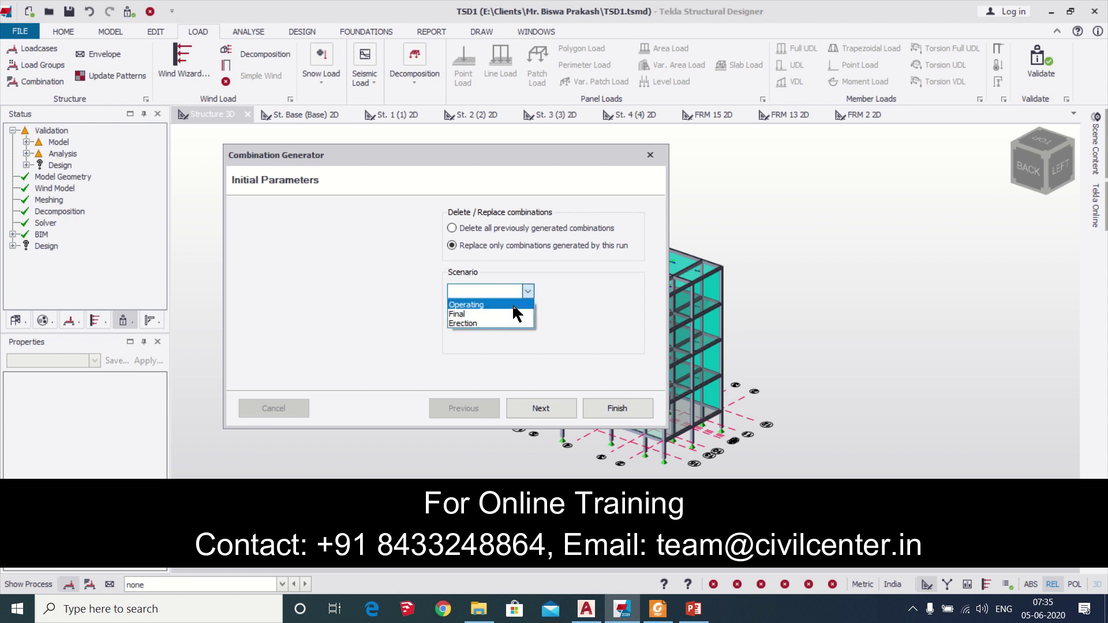
click(511, 304)
click(550, 397)
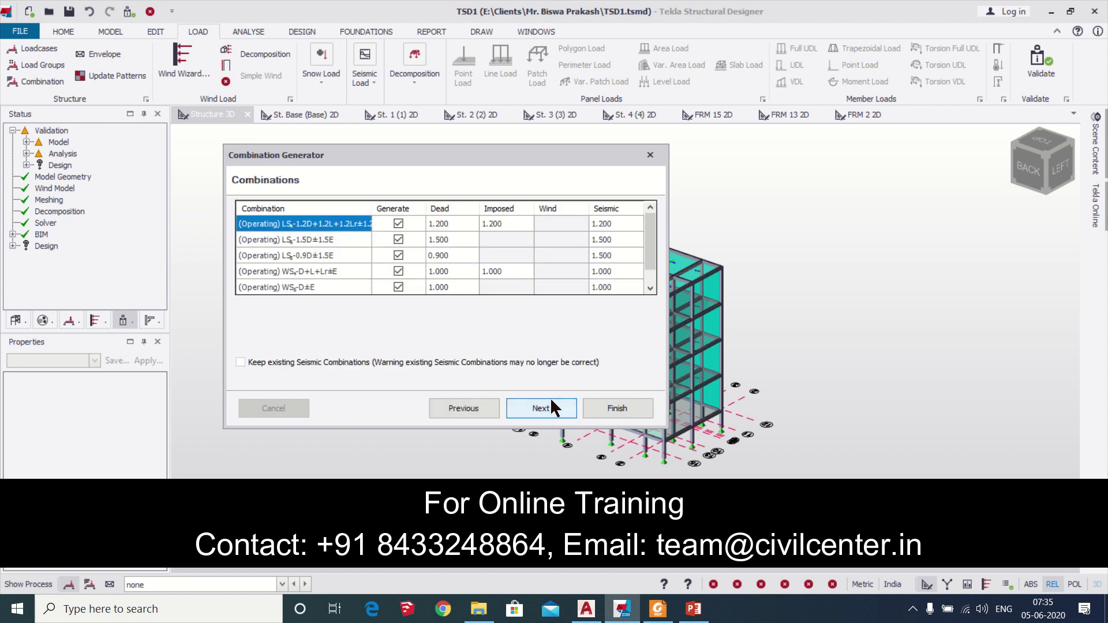
Step: Exclude the WS-0.9D±E, WS-D±E and WS-D+L+Lr±E combinations and finish generating
scroll(346, 237, down, 1)
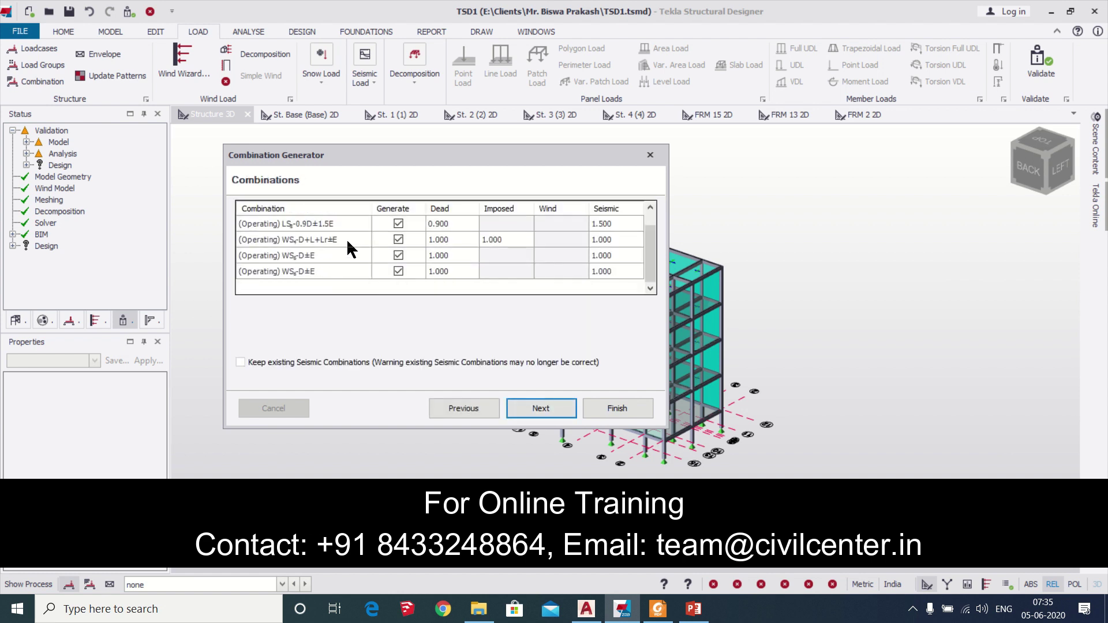
click(398, 272)
click(398, 255)
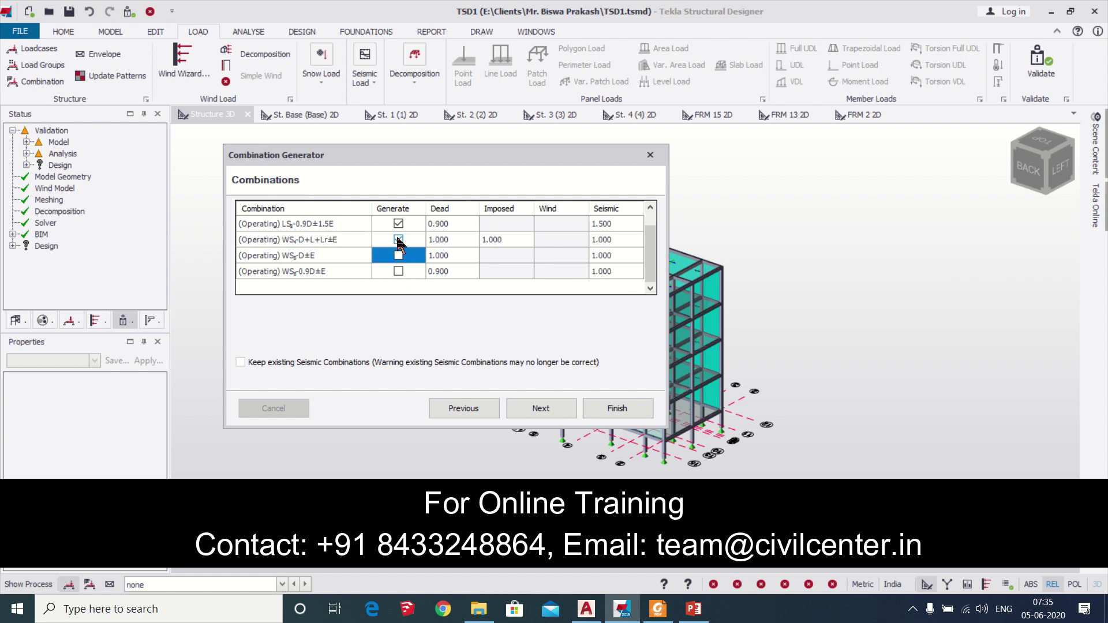
click(398, 240)
scroll(398, 242, up, 1)
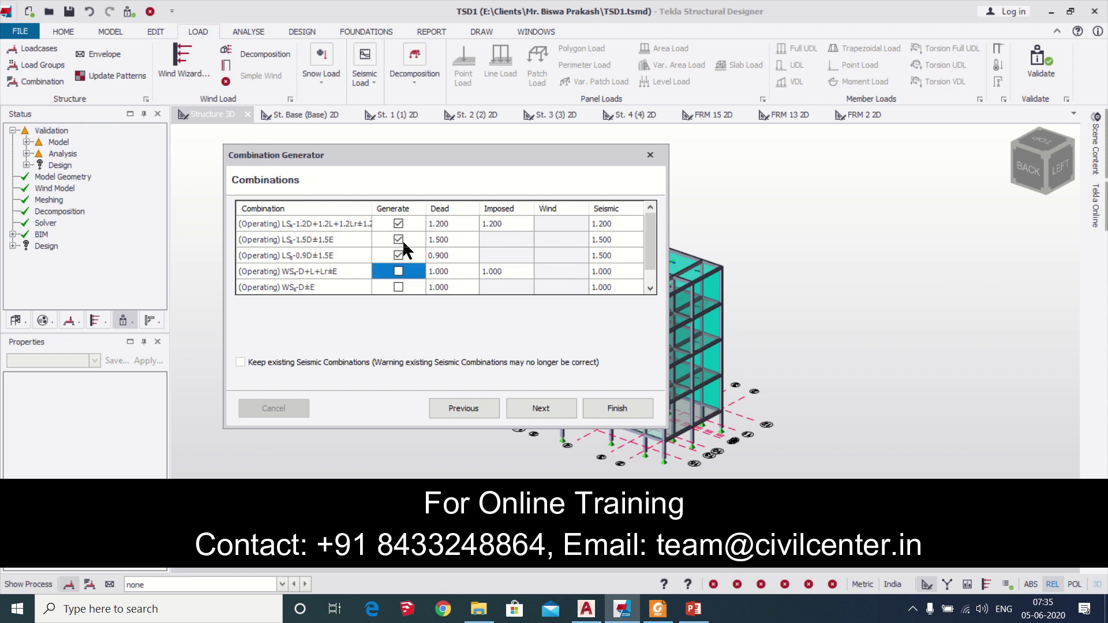
scroll(402, 240, down, 1)
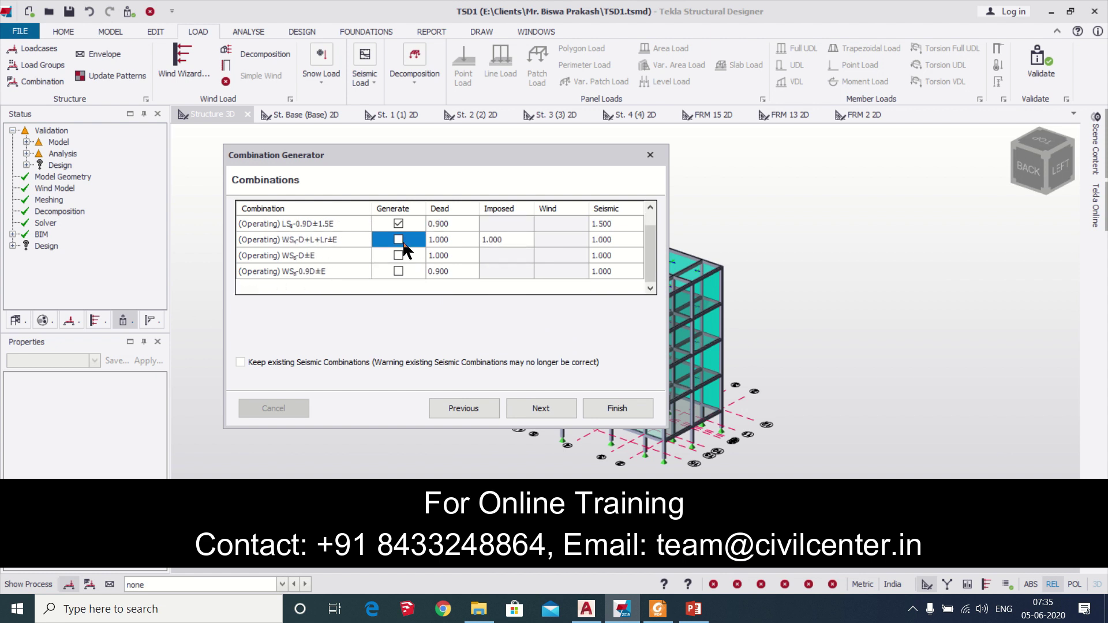
scroll(402, 240, up, 1)
click(541, 408)
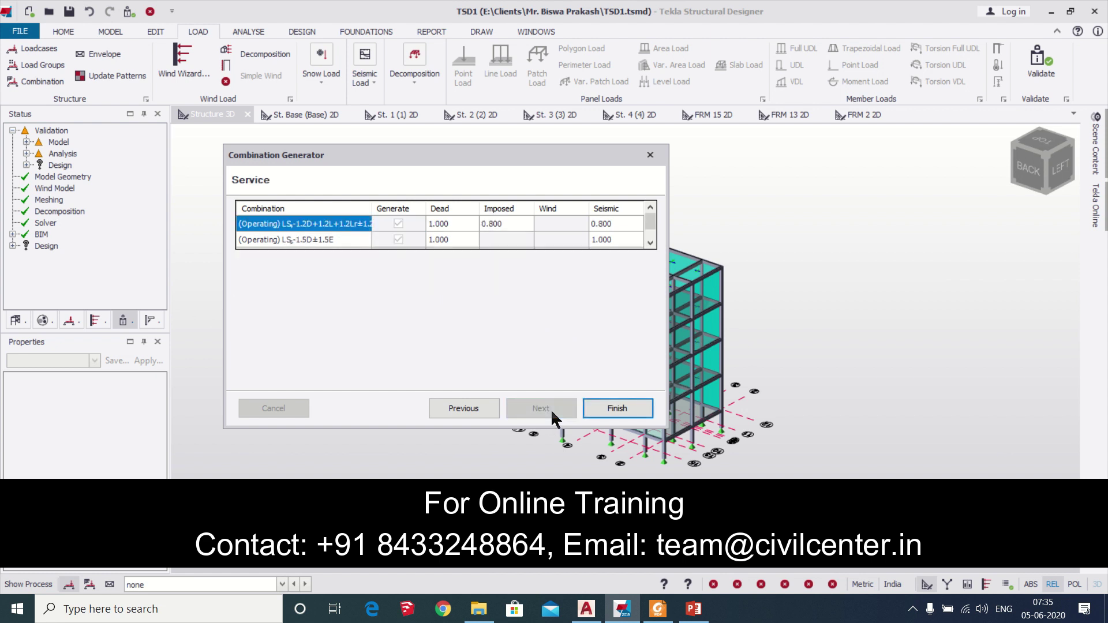
click(609, 408)
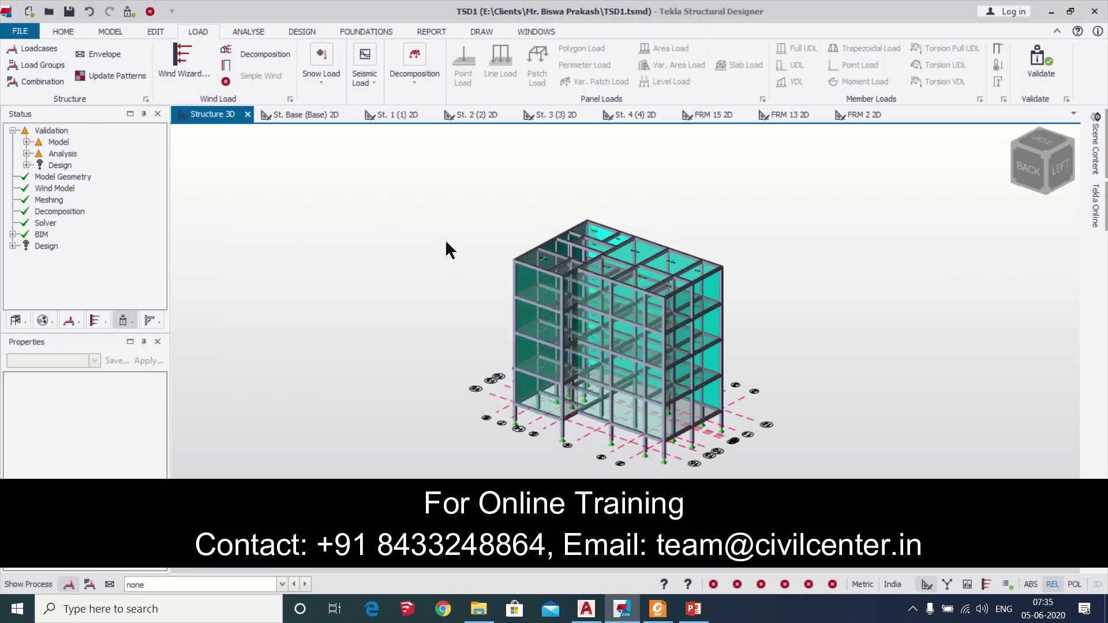
Step: Reopen the load Combinations list and start regenerating combinations
click(47, 82)
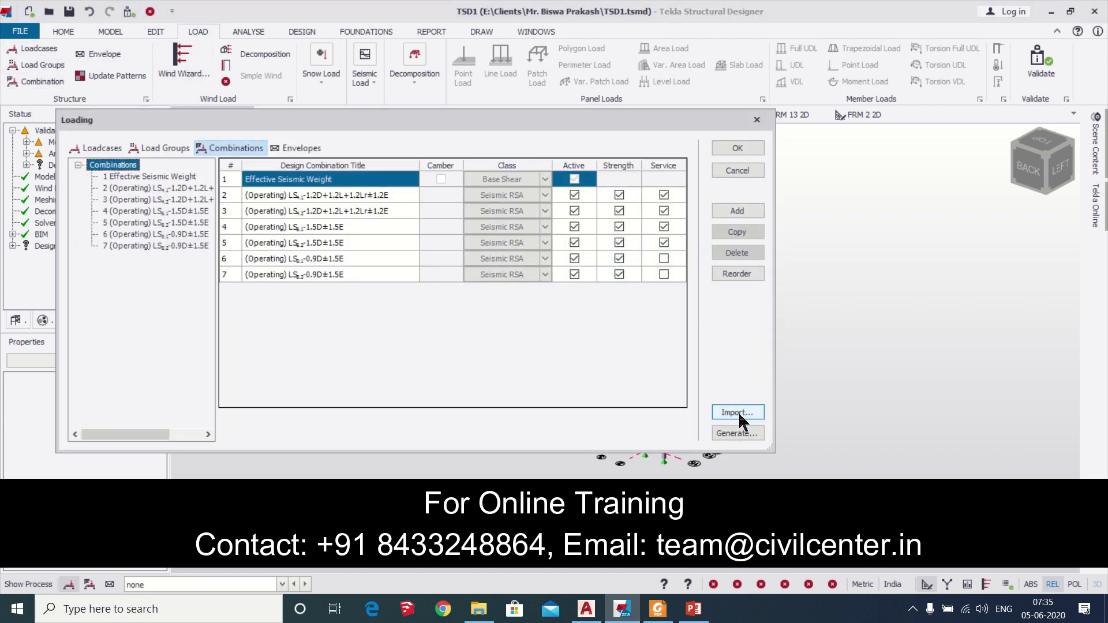
click(742, 434)
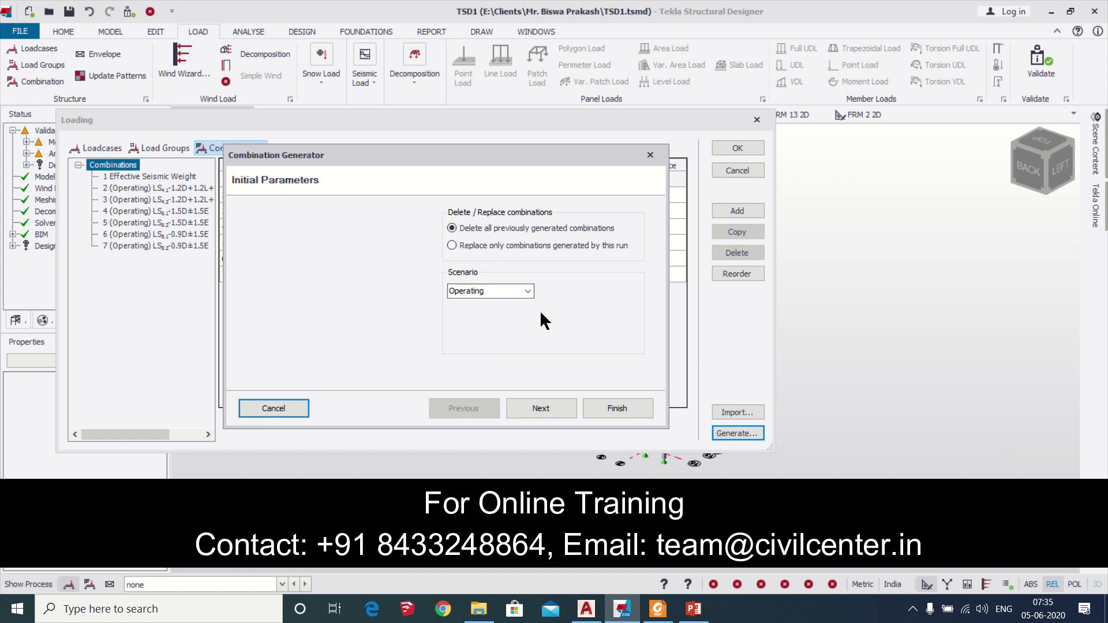
click(545, 419)
Step: Untick the seven WS service combinations, including WS-D±E, WS-D+W and WS-D+L+Lr
scroll(391, 250, down, 5)
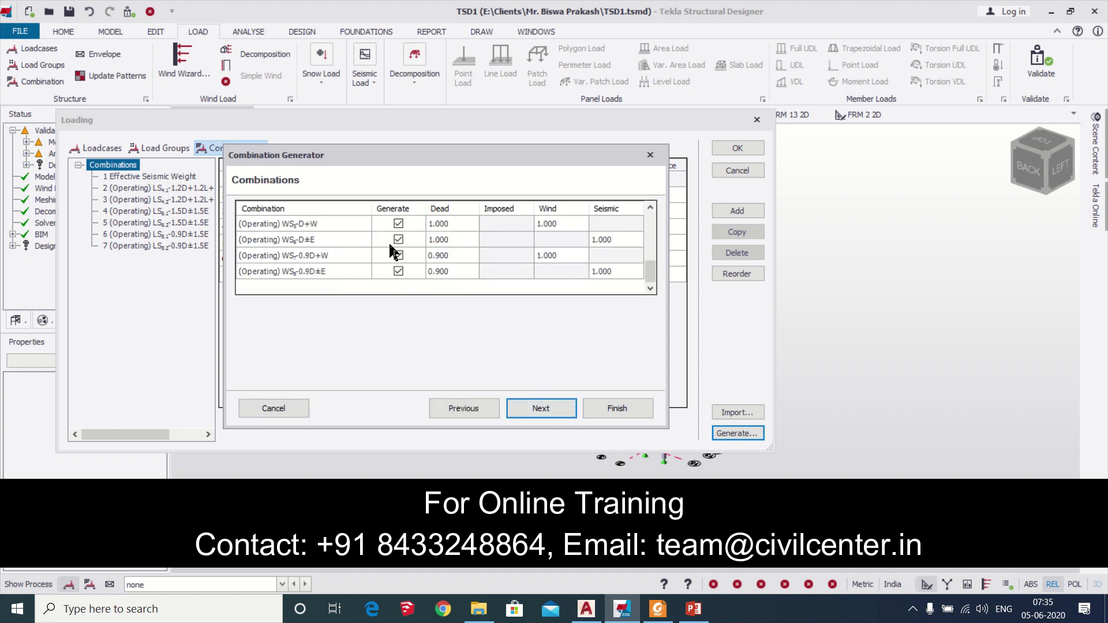
click(398, 271)
click(398, 255)
click(402, 241)
click(399, 224)
scroll(400, 224, up, 1)
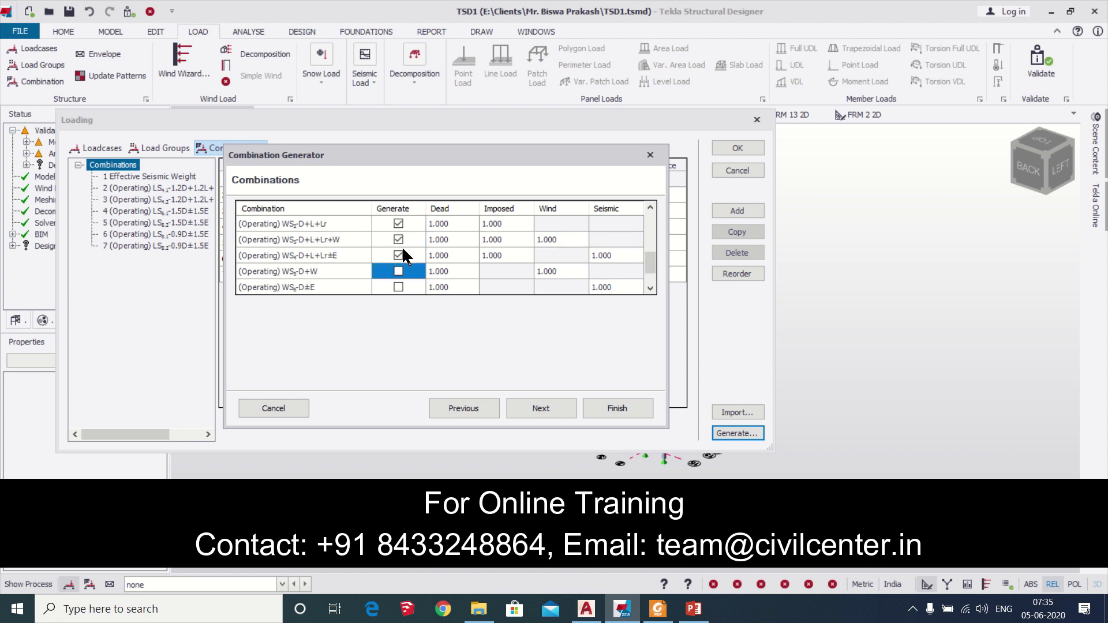
click(399, 255)
click(398, 239)
click(398, 223)
Step: Pass the service and notional horizontal force steps and finish generating the combinations
scroll(404, 242, up, 2)
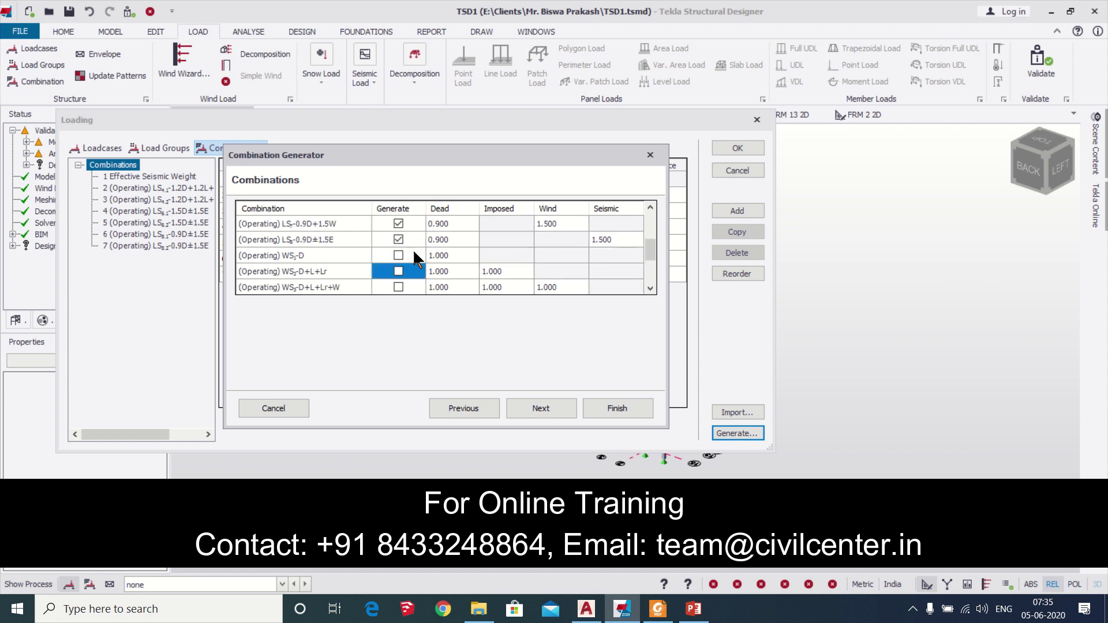
scroll(398, 254, up, 3)
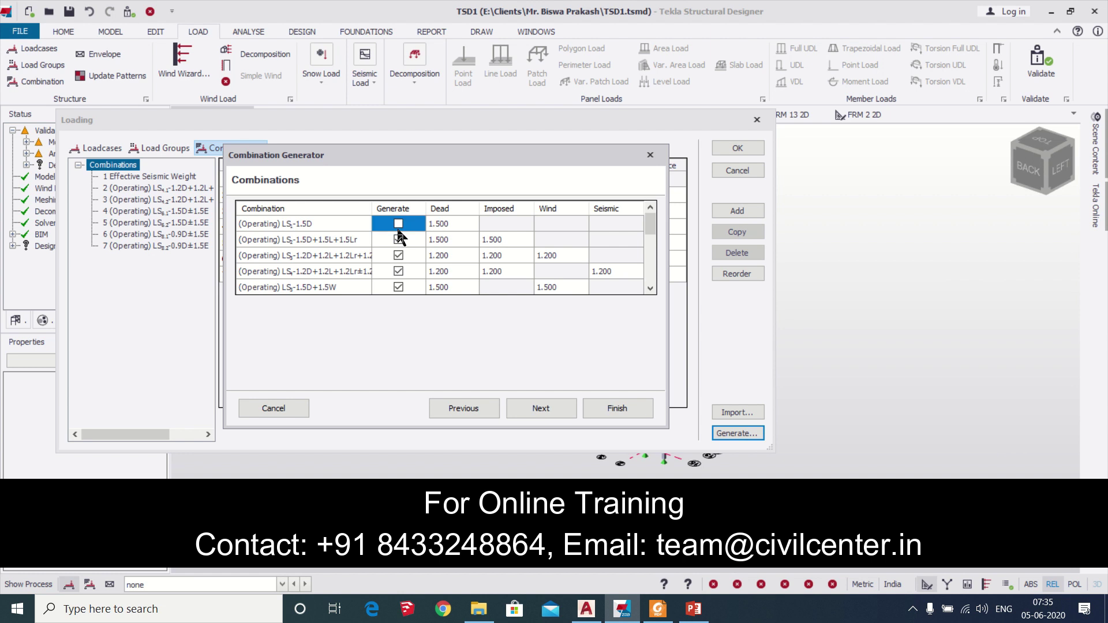
click(549, 406)
click(548, 406)
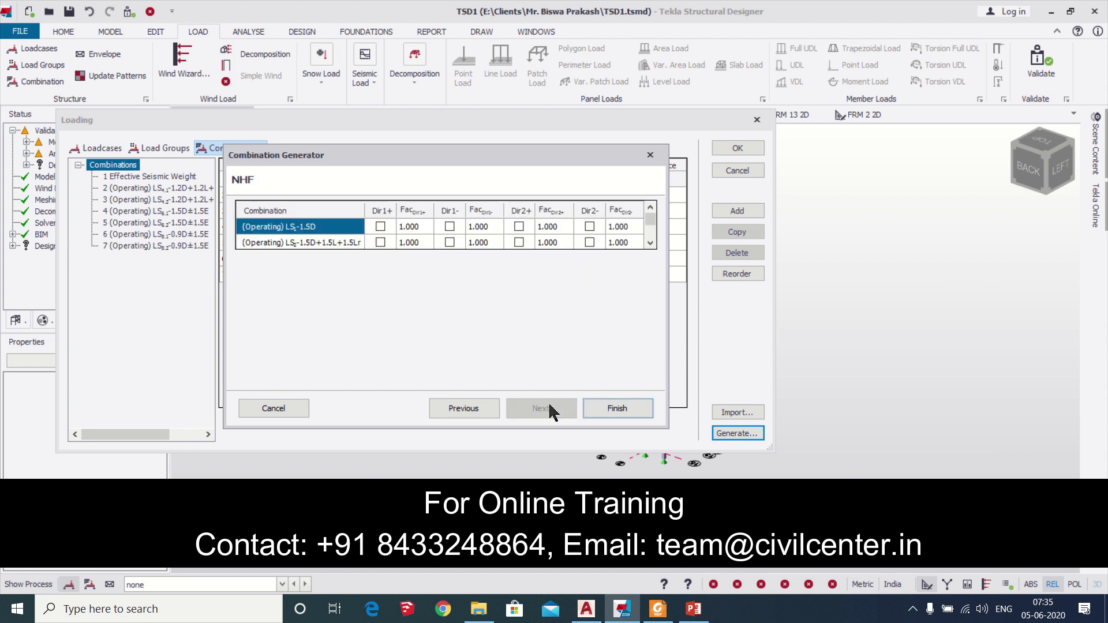
click(612, 408)
Step: Accept the load combinations and run Analyse All (Static) on the whole building
click(737, 149)
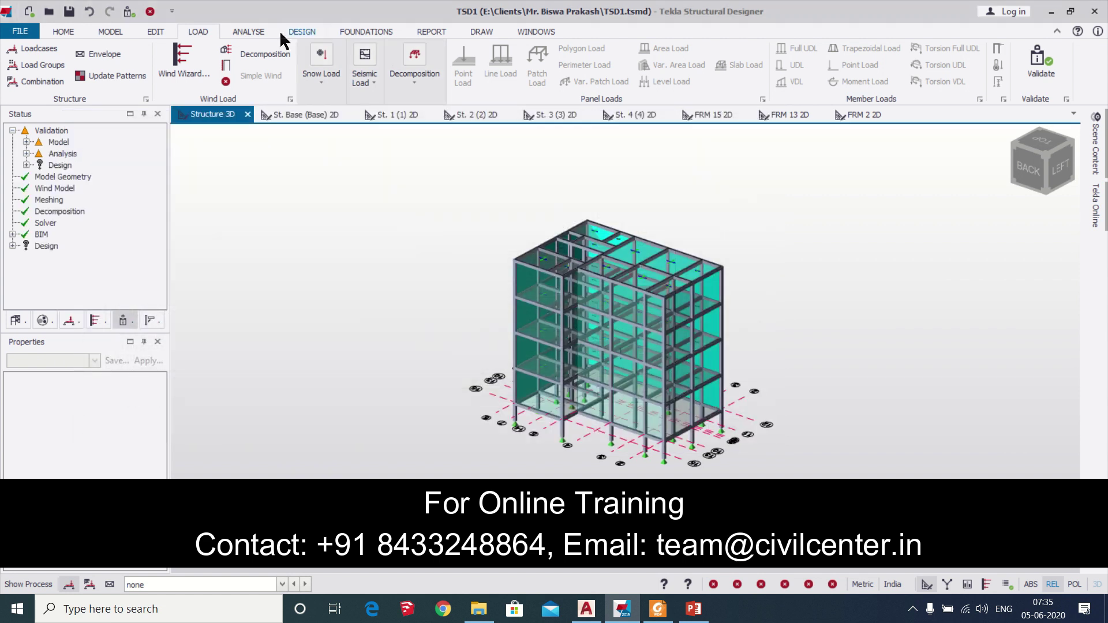
click(263, 31)
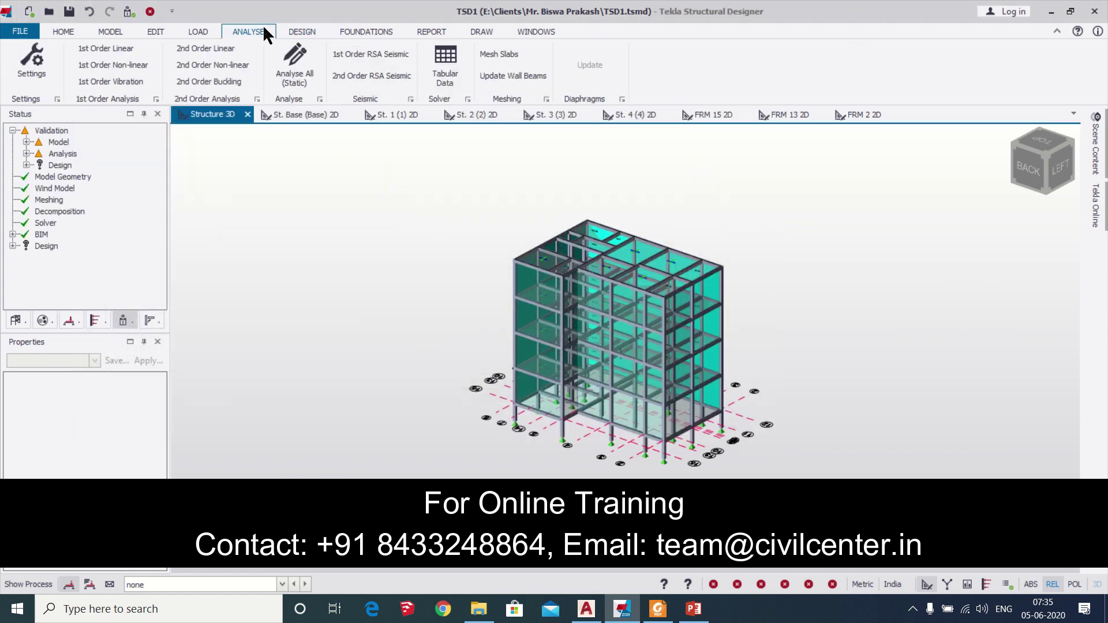
click(282, 60)
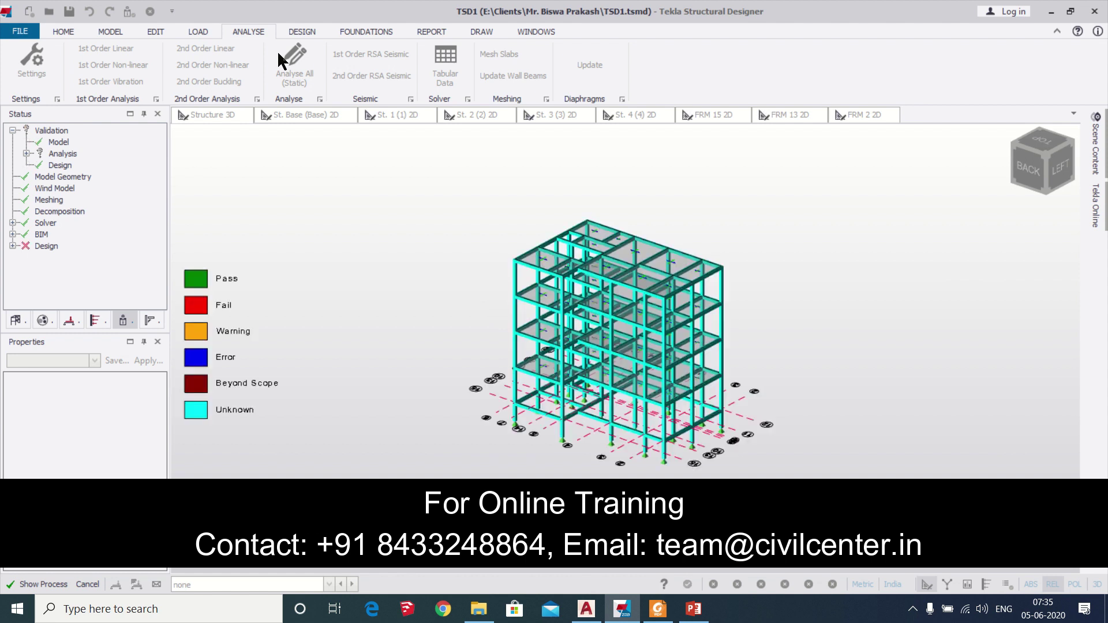
middle_drag(572, 268, 652, 346)
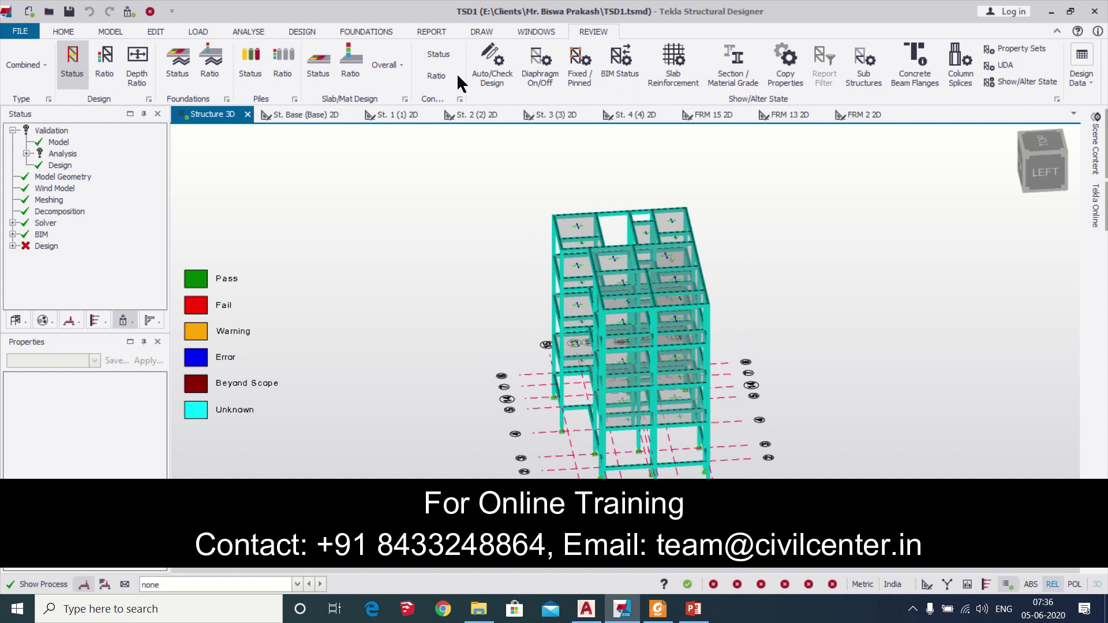
Step: Run Design All (Static) and orbit the 3D view to check green pass and red fail members
click(301, 32)
click(548, 72)
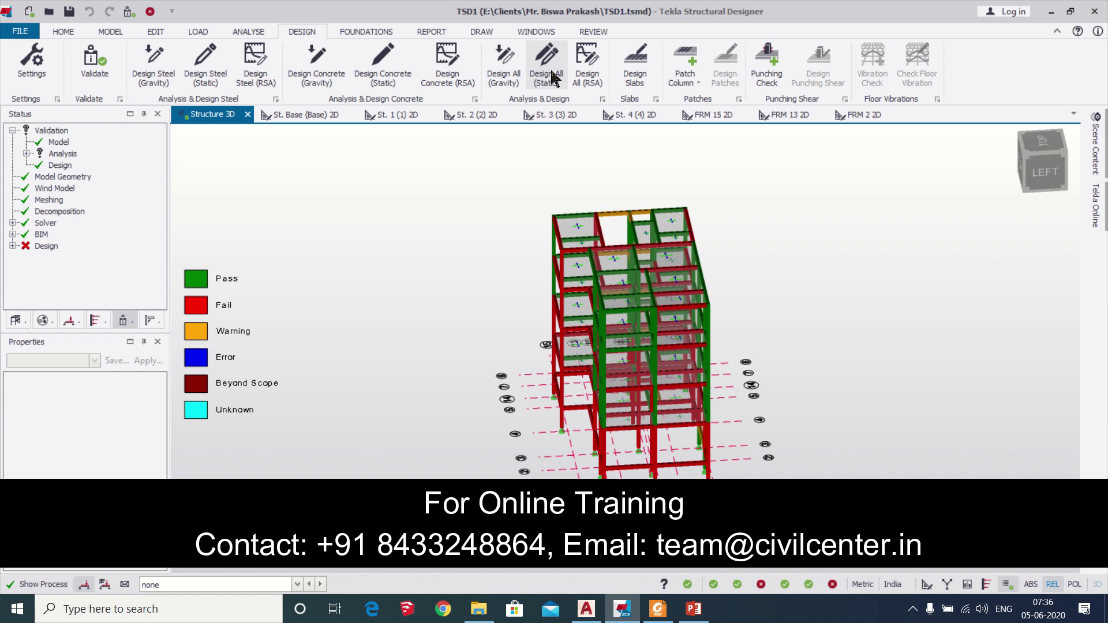
middle_drag(477, 346, 750, 329)
mouse_move(626, 13)
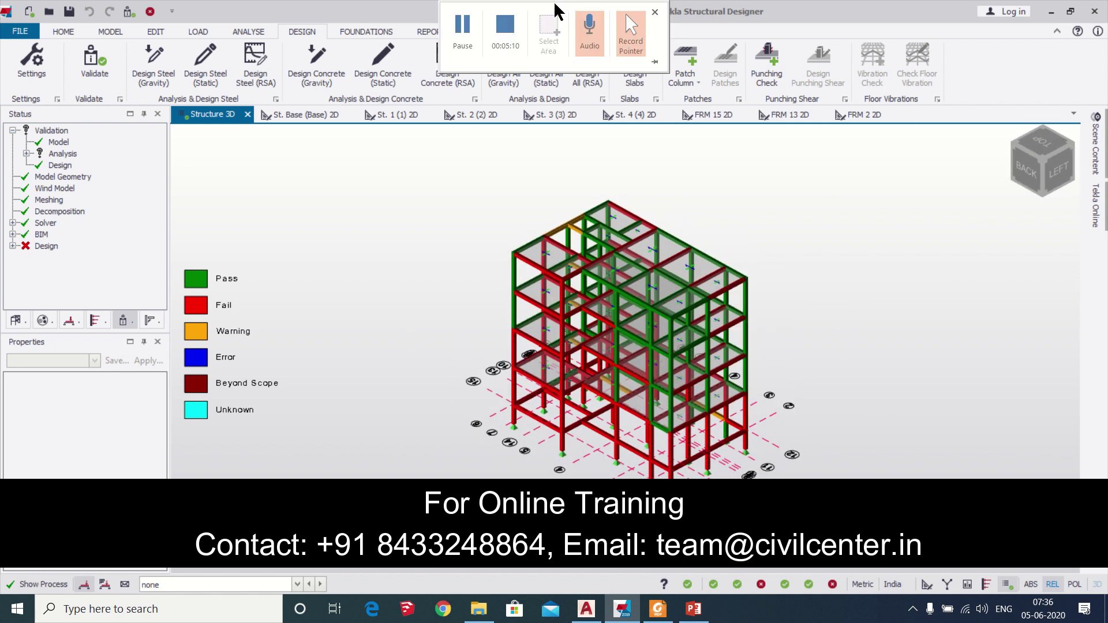